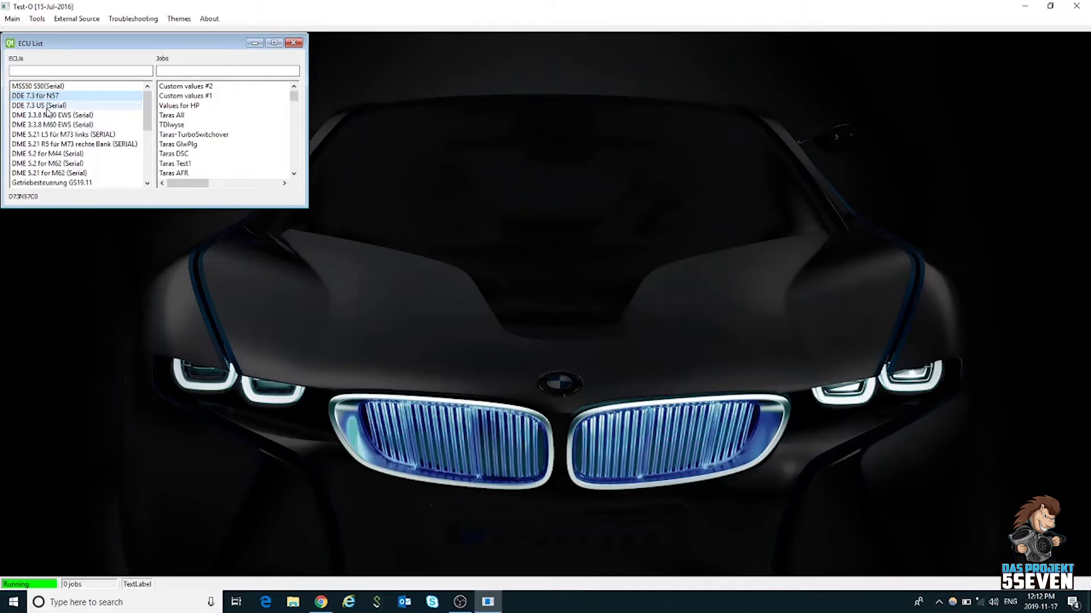
Step: Examine the jobs available for the DDE 7.3 US (Serial) and DDE 7.3 for N57 ECUs
click(47, 107)
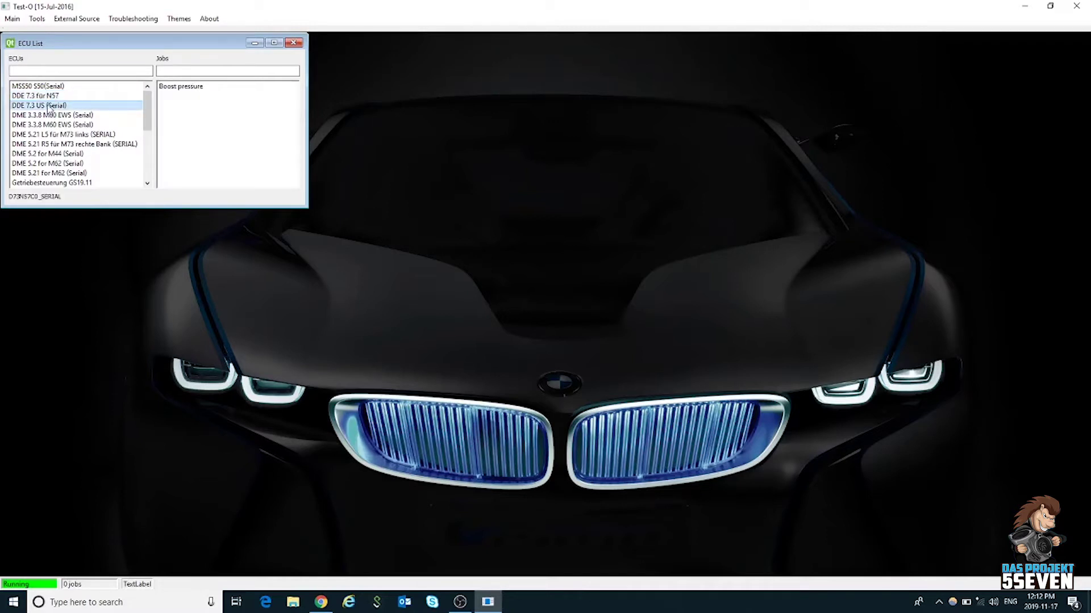
click(50, 97)
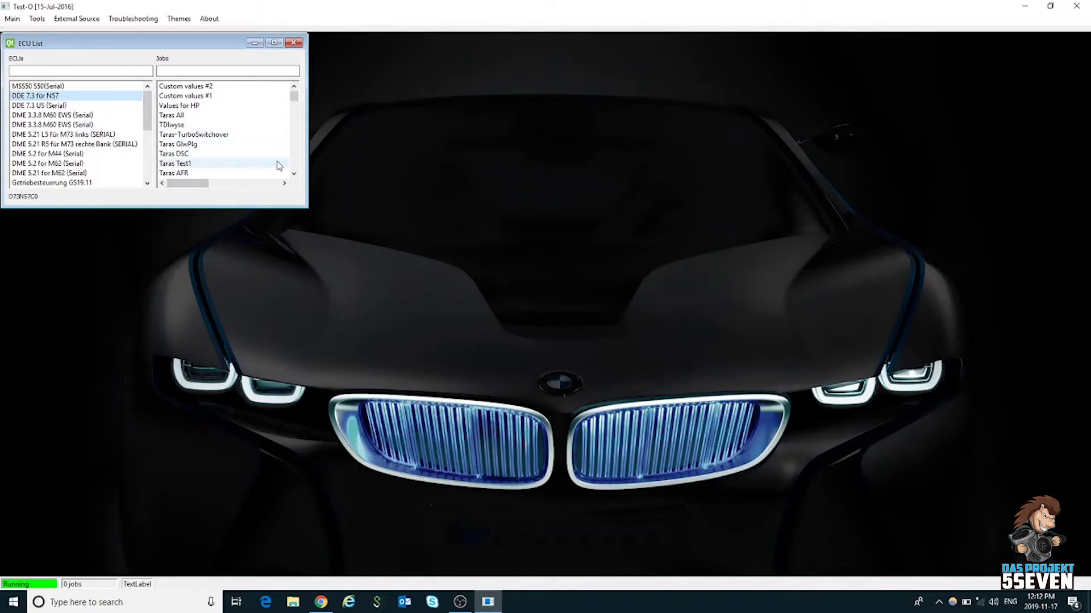
click(293, 173)
click(294, 173)
click(294, 173)
click(294, 173)
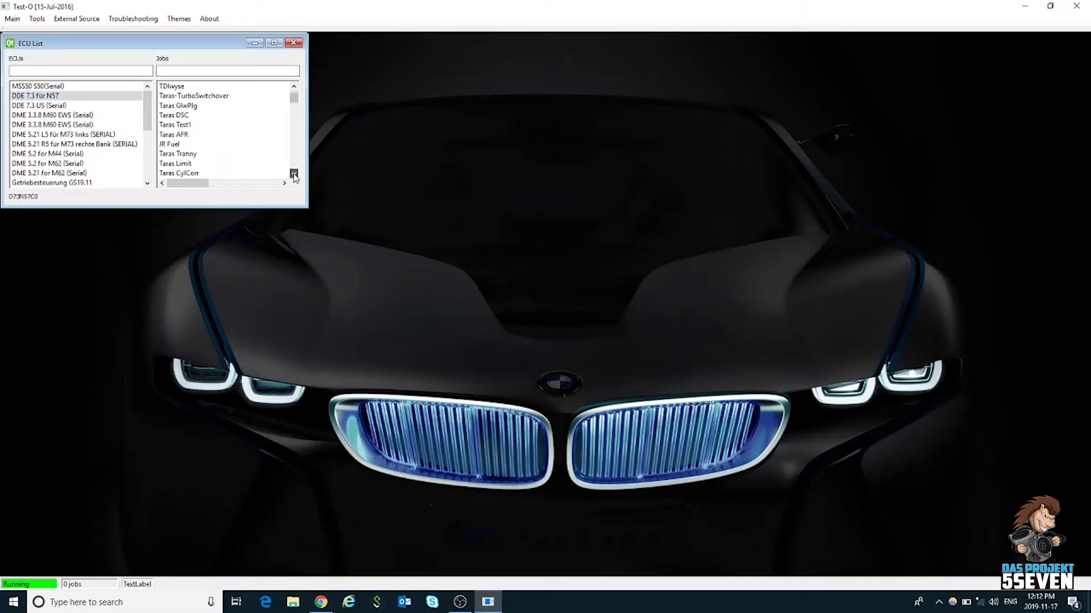
click(293, 87)
click(294, 86)
click(294, 86)
click(293, 86)
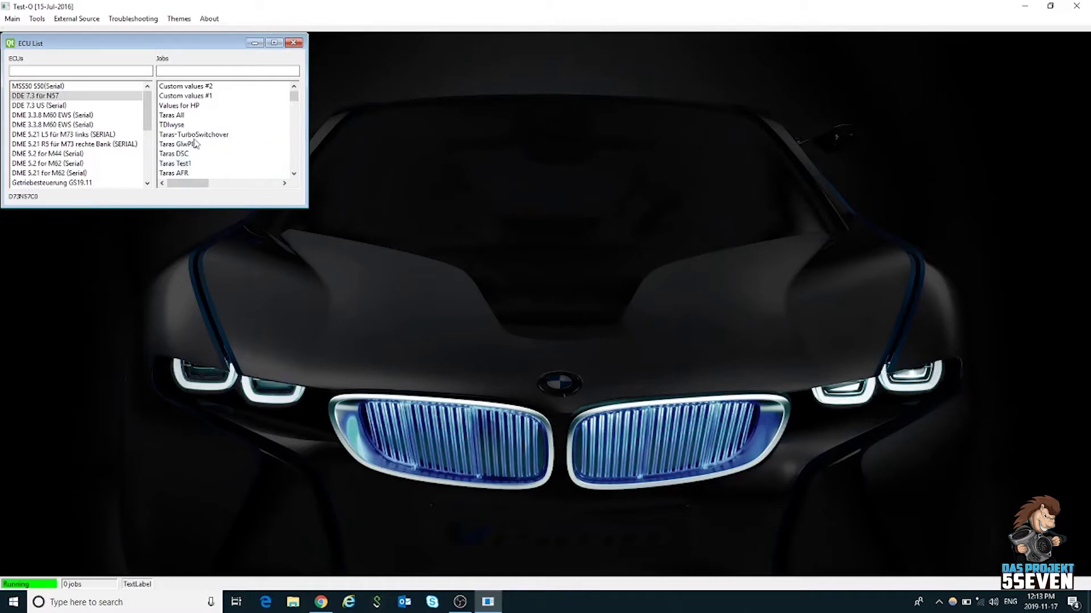
Step: Minimize the ECU list, then open the Custom jobs tool and enlarge its window
click(255, 43)
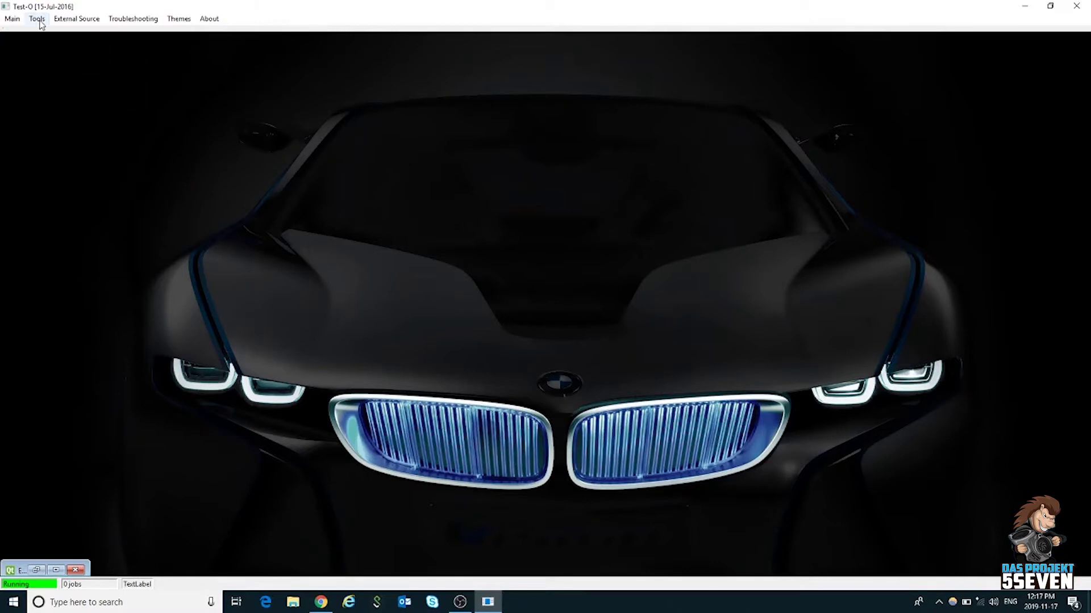
click(37, 19)
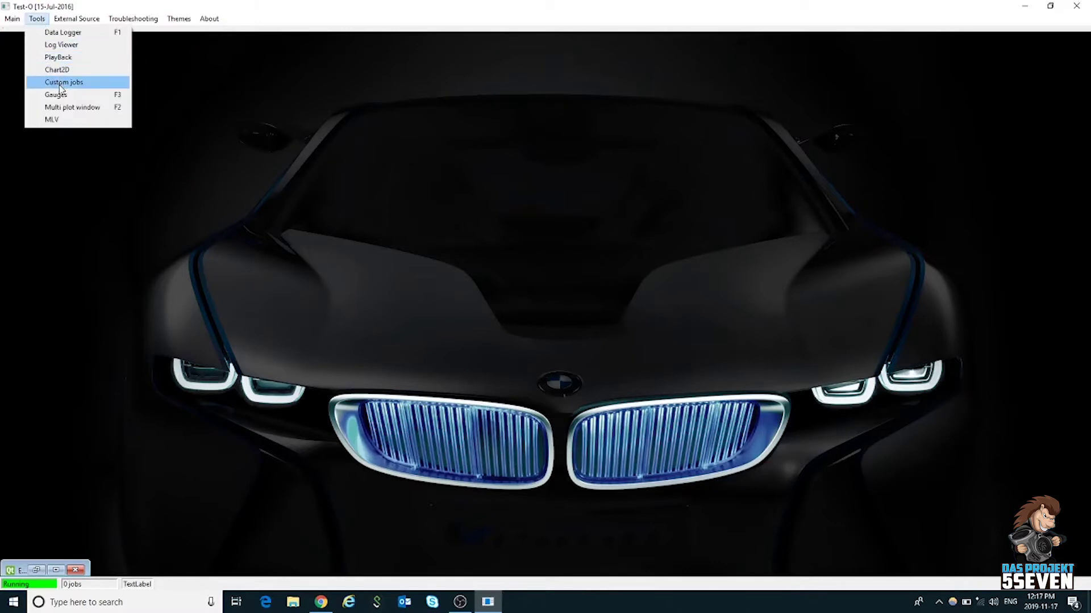
click(61, 84)
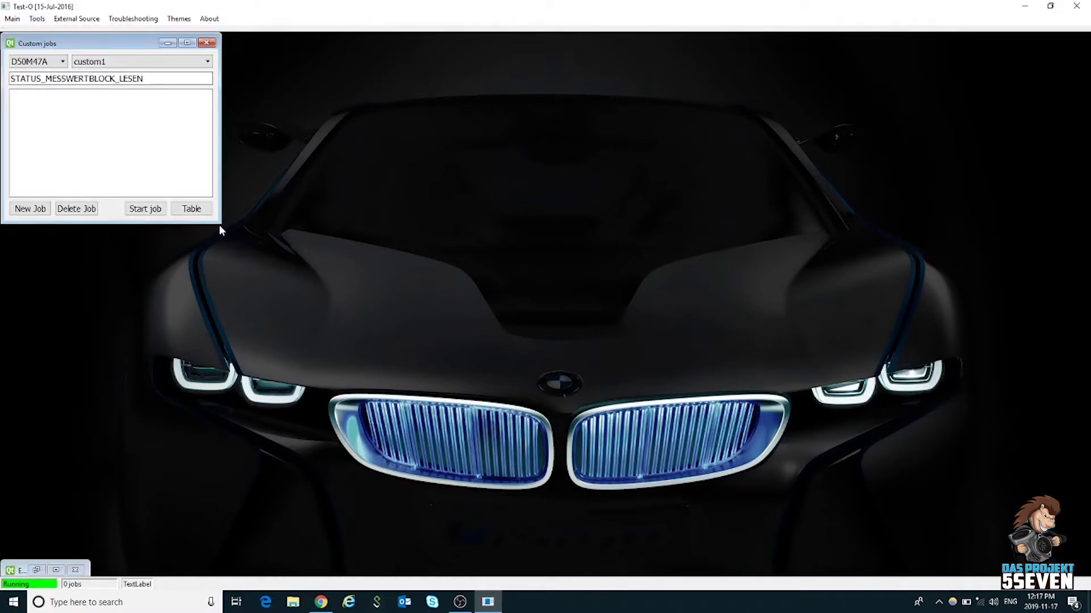
drag(220, 225, 816, 362)
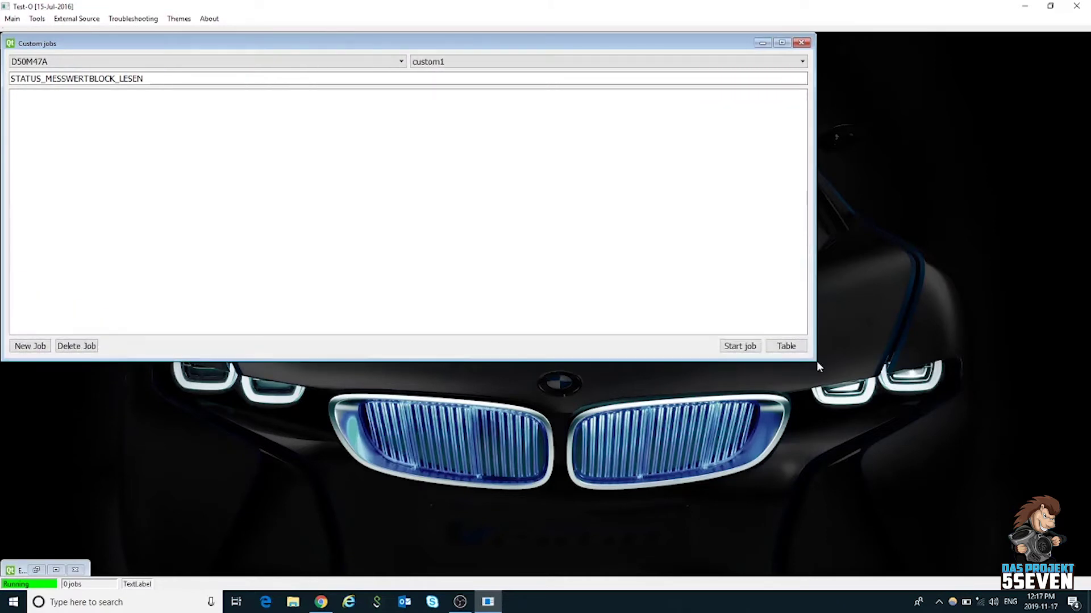
Step: Choose D73N57C0 as the ECU for the custom job
click(401, 63)
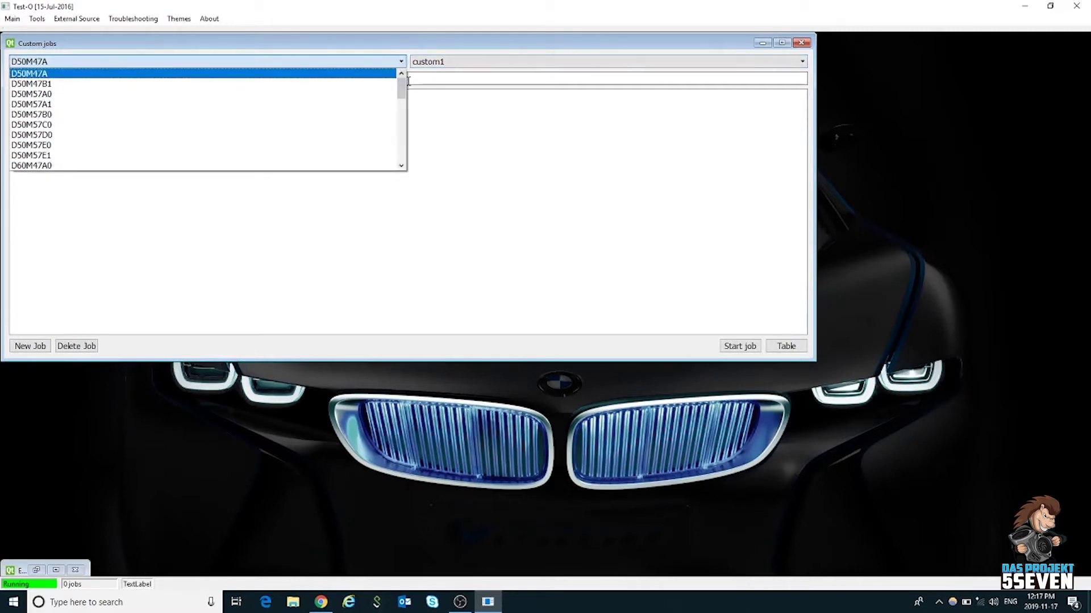
drag(402, 91, 405, 131)
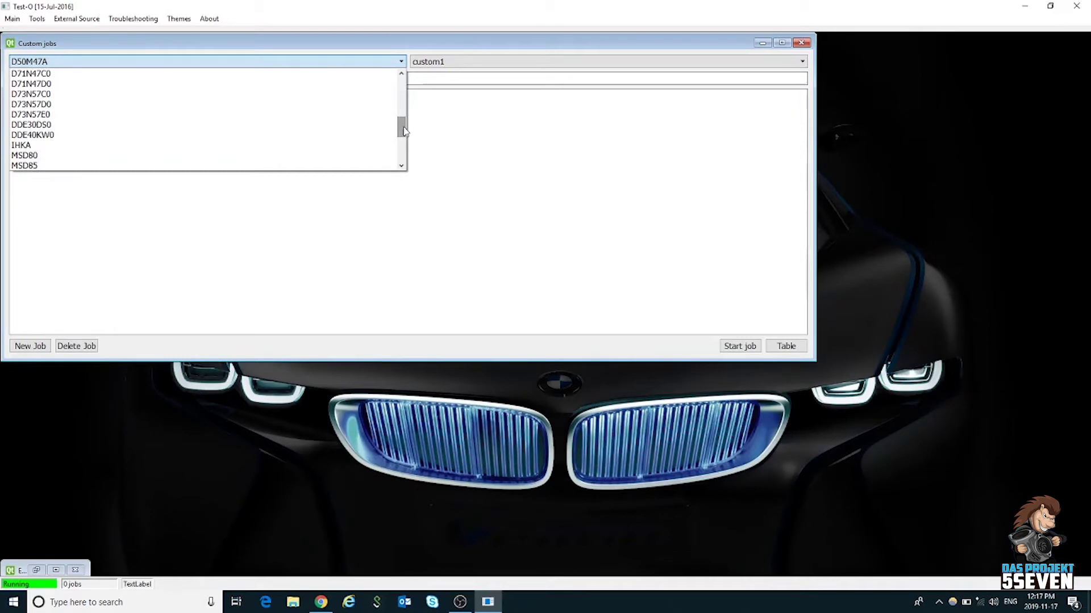
click(306, 93)
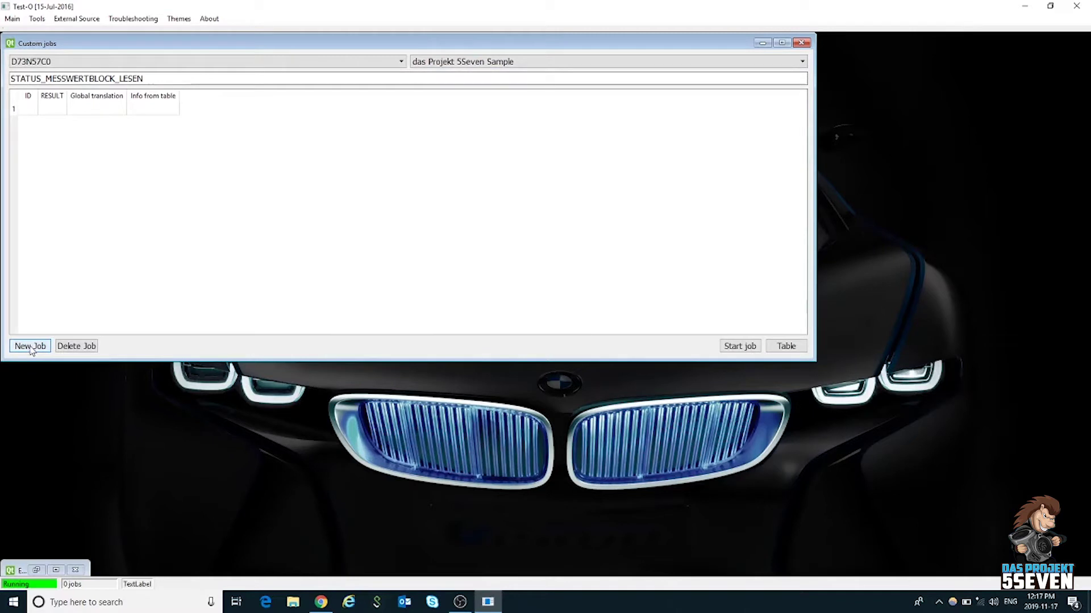
Step: Create a new custom job for D73N57C0 named "das Projekt 5Seven Sample1"
click(31, 348)
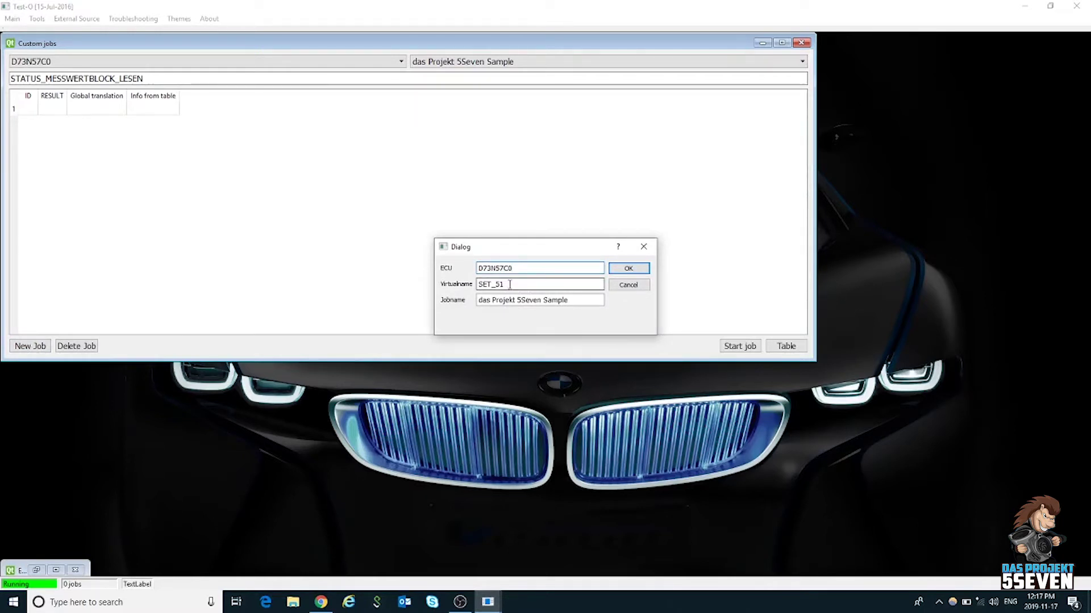
click(579, 301)
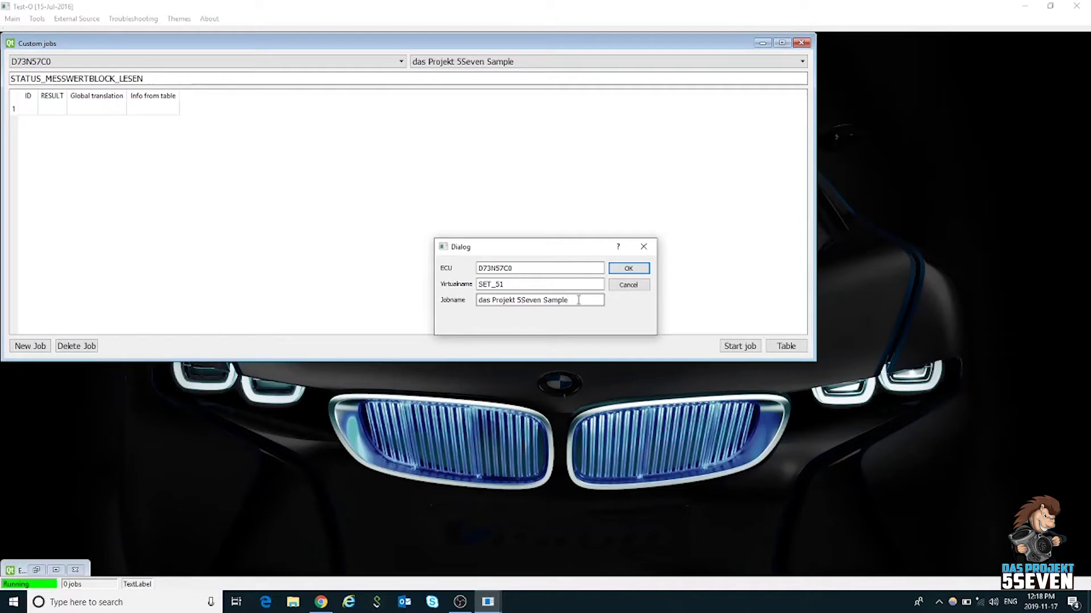
key(BackSpace)
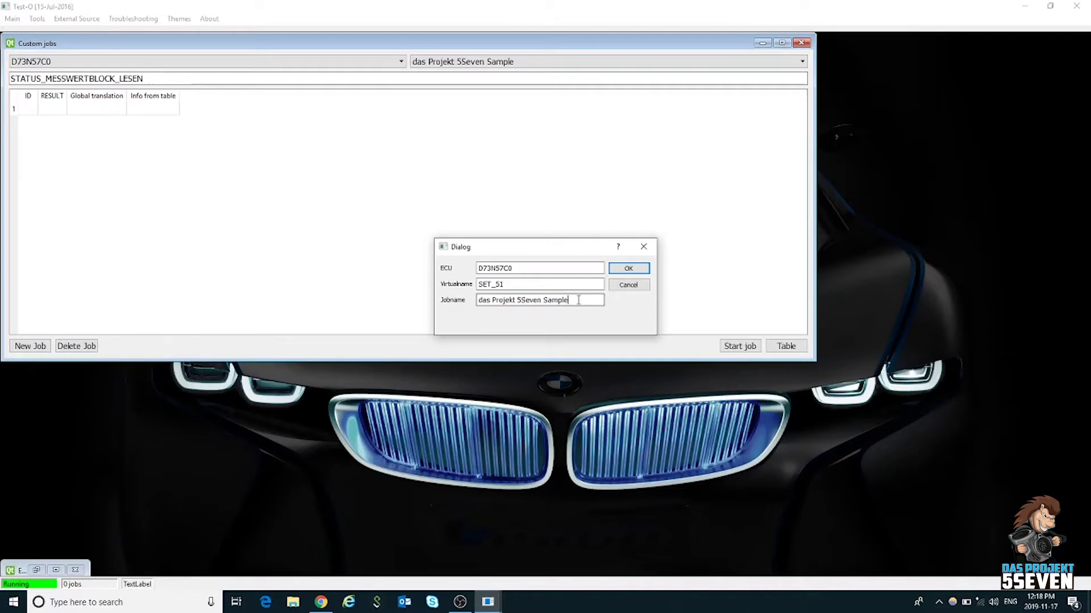
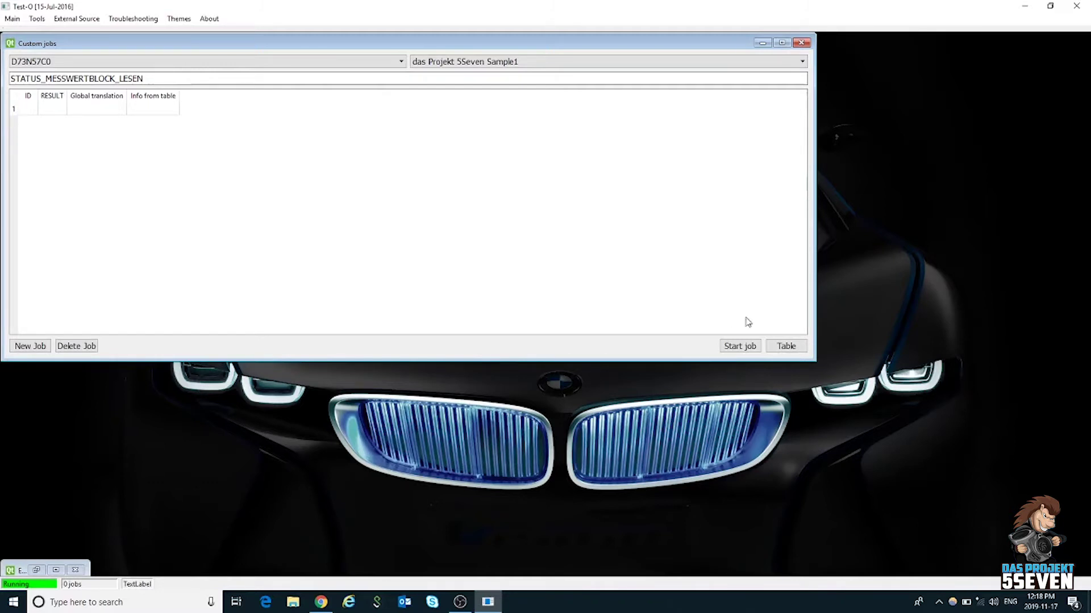
Step: Open the ECU's measurement table in a widened window, search it for "ivkmh" and add IVKMH to the job
click(787, 346)
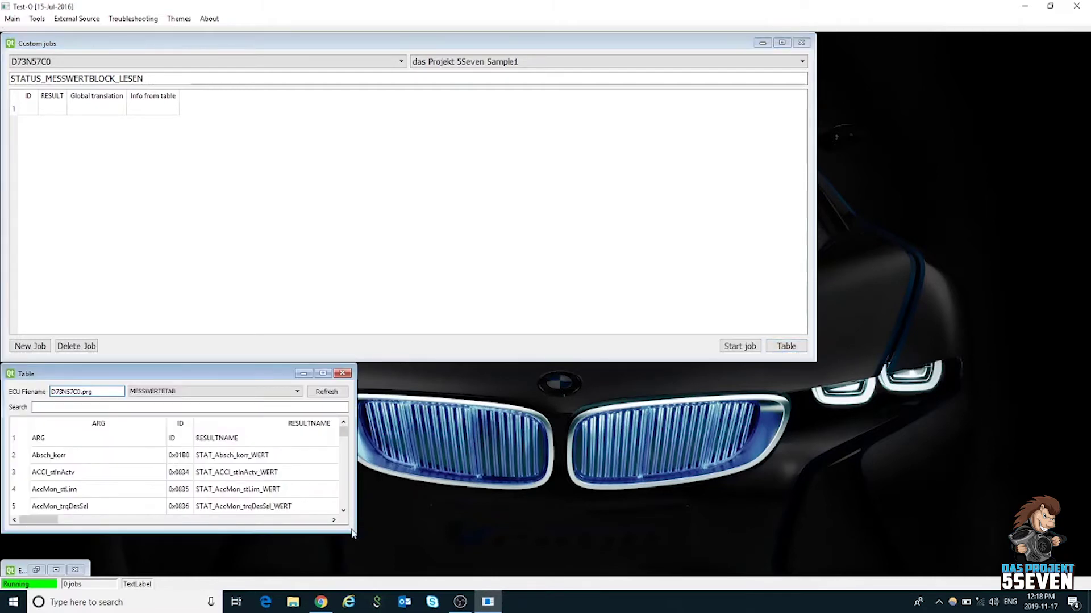
drag(355, 533, 823, 542)
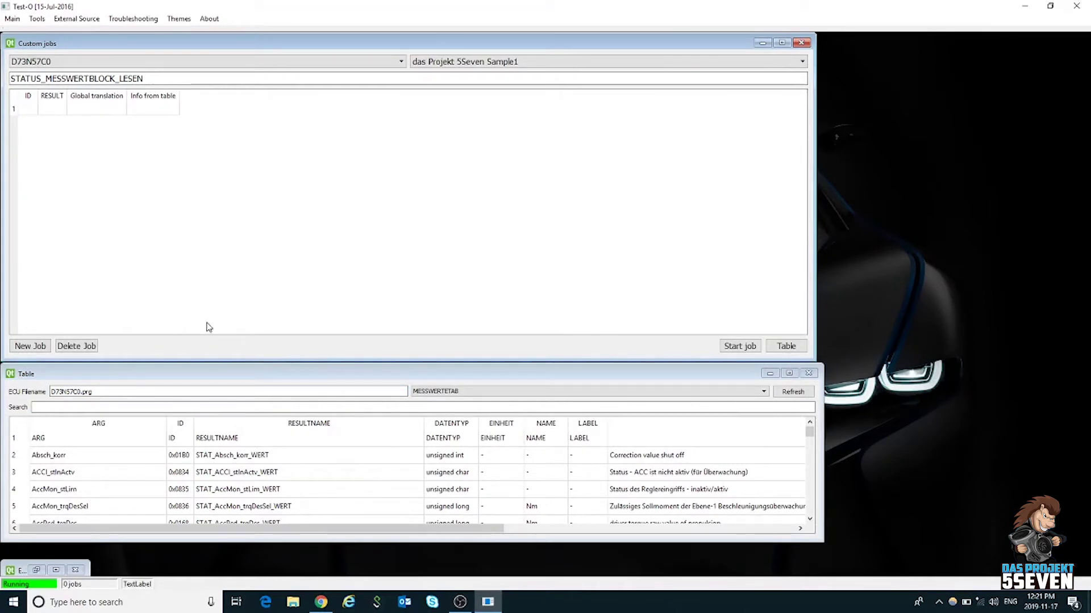
click(57, 409)
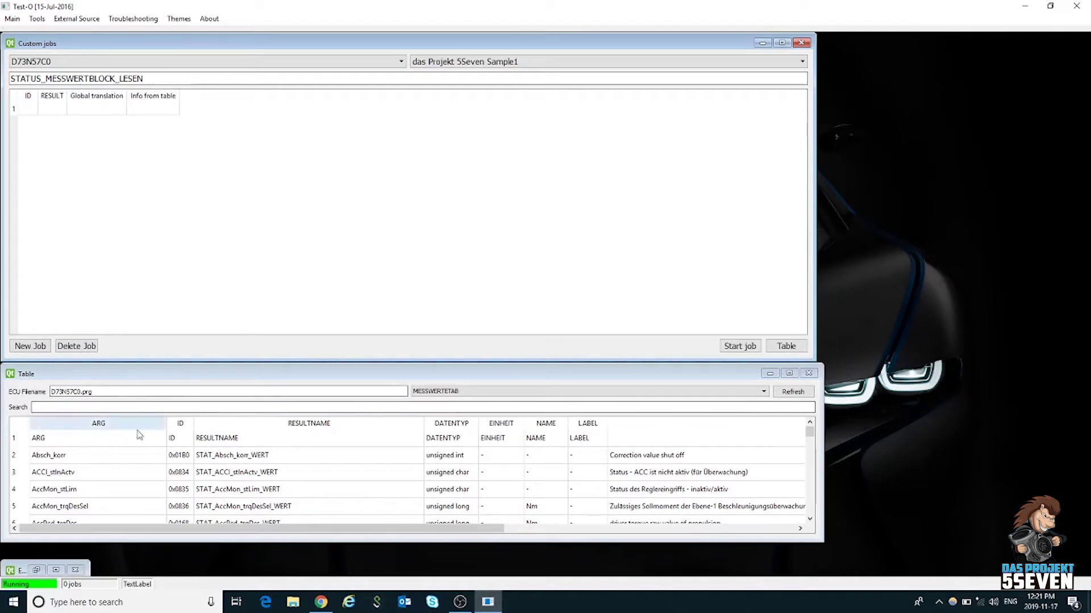
click(56, 408)
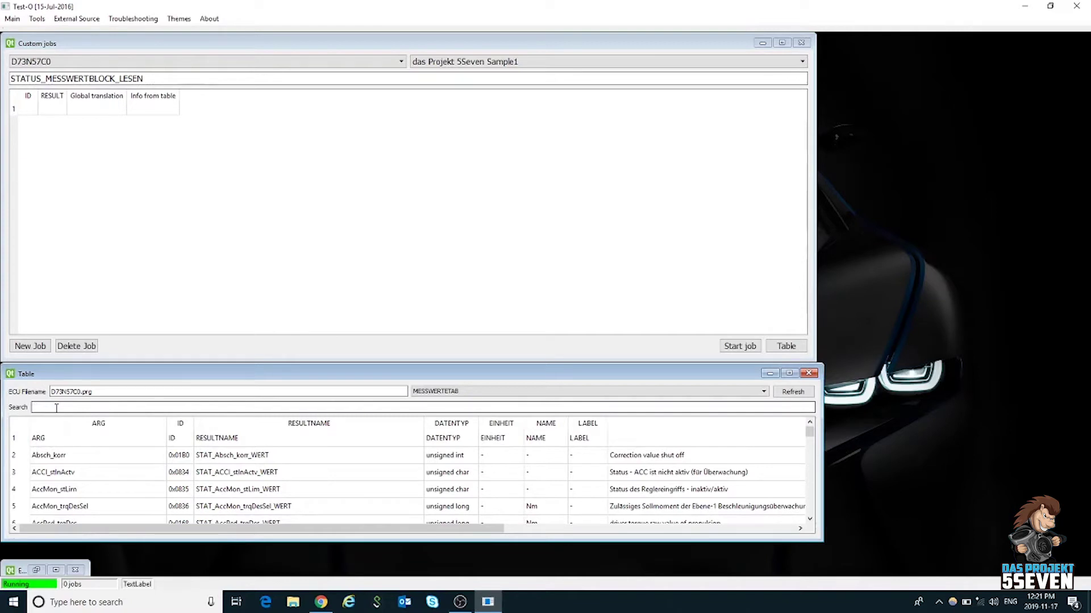
text(iv)
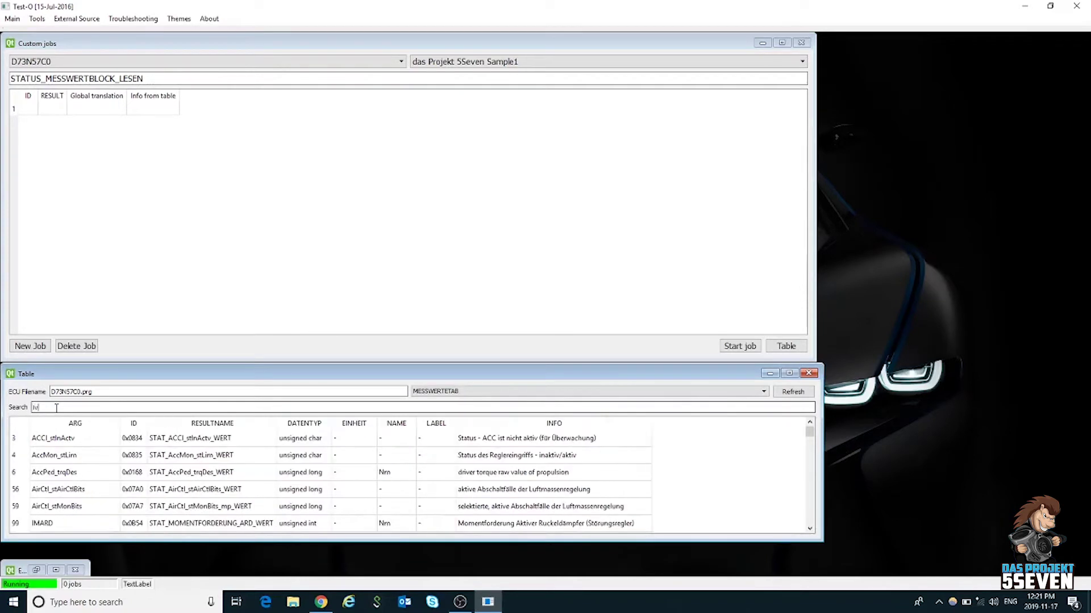
text(kmh)
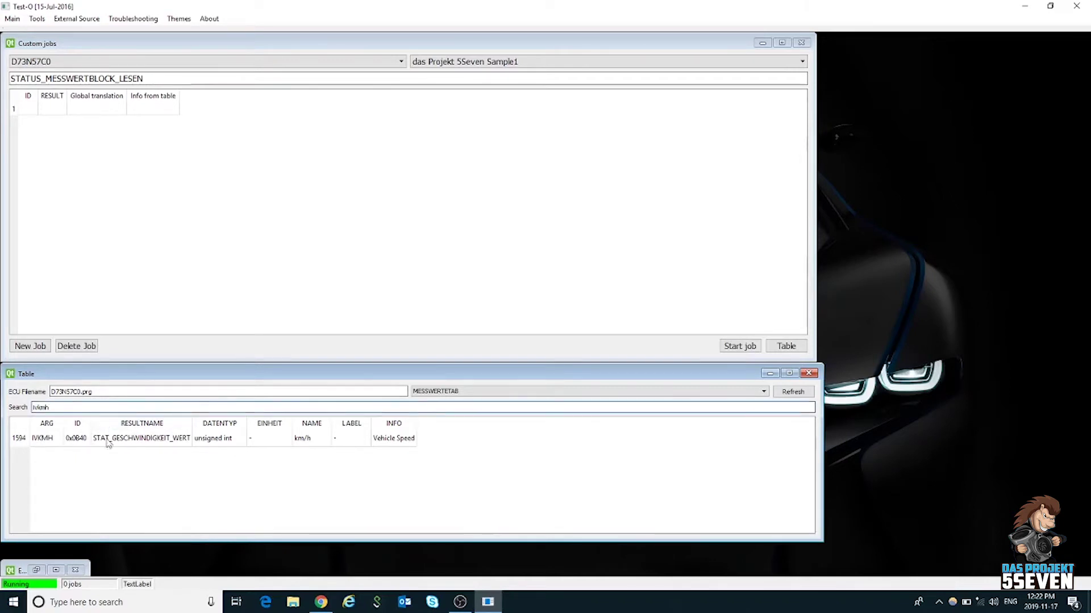
double_click(37, 438)
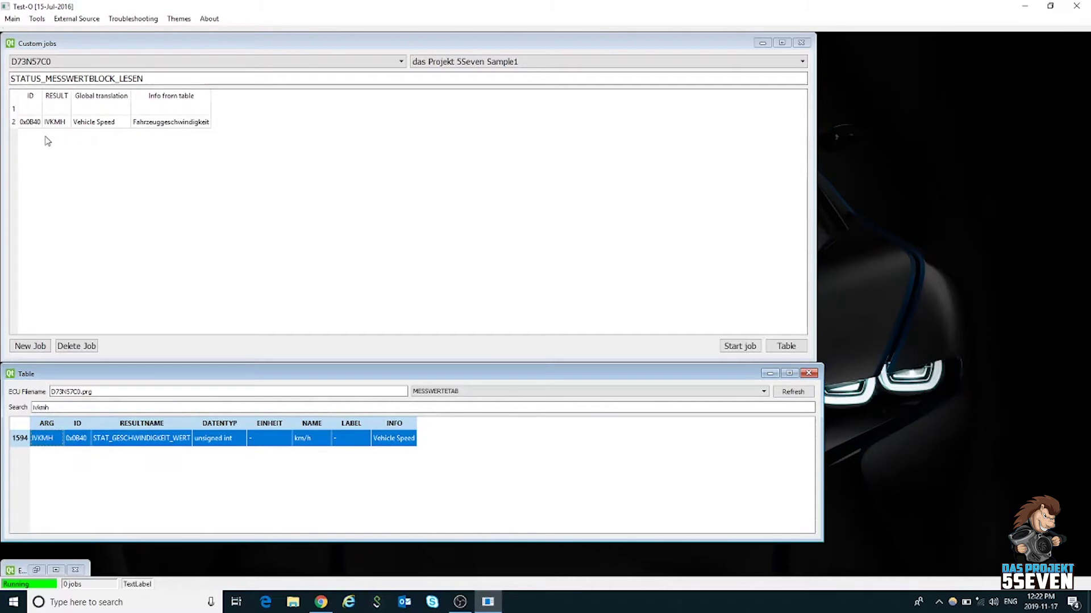
Step: Search the measurement table for "ifpwg" and add the IFPWG pedal value to the job
click(53, 408)
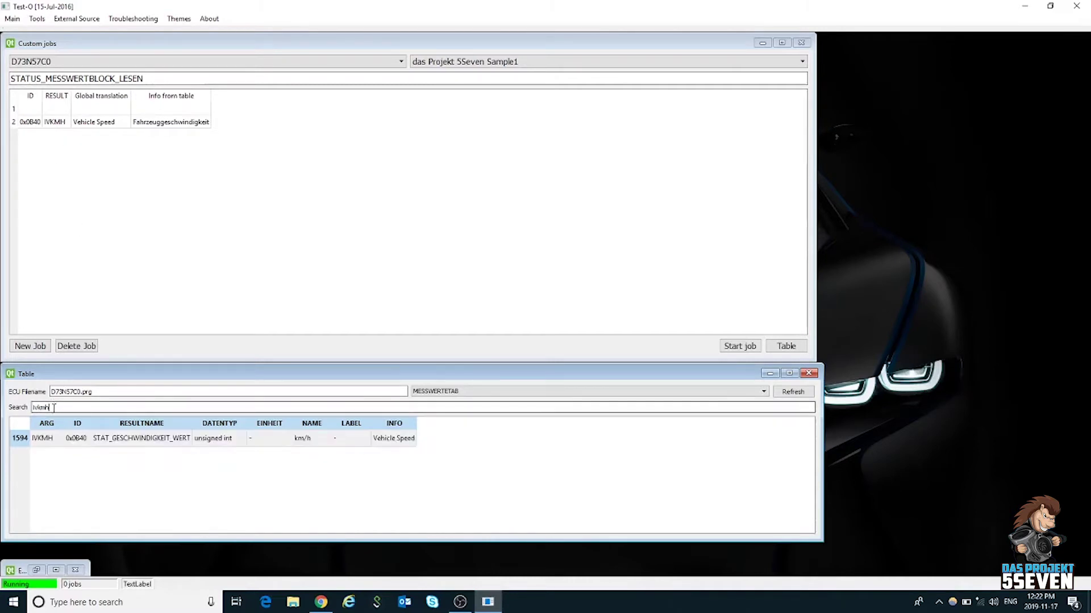
key(BackSpace)
key(BackSpace)
key(BackSpace)
key(BackSpace)
key(BackSpace)
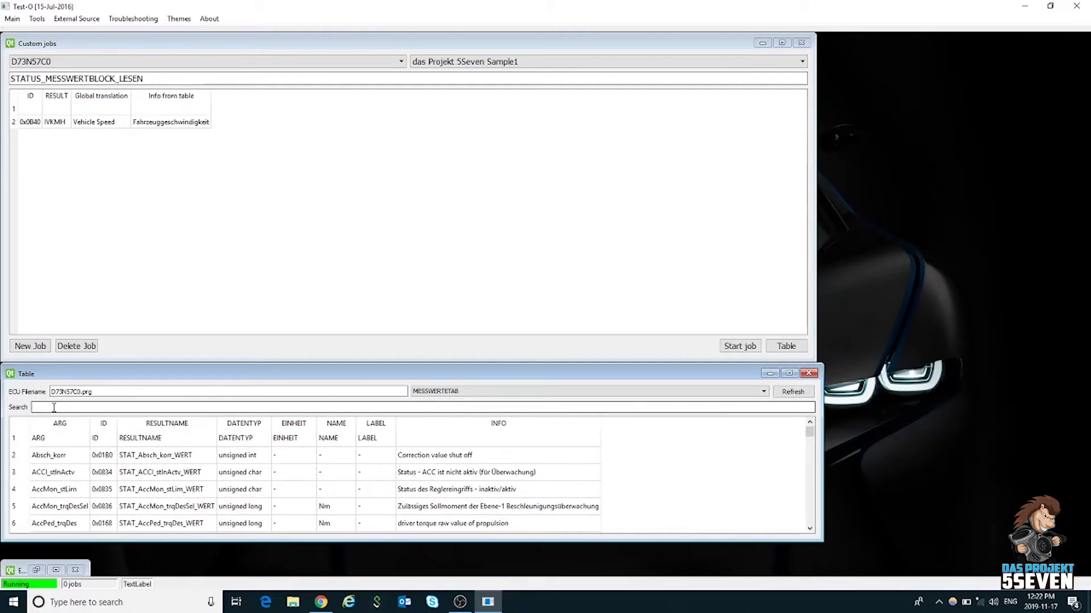
text(ifpwg)
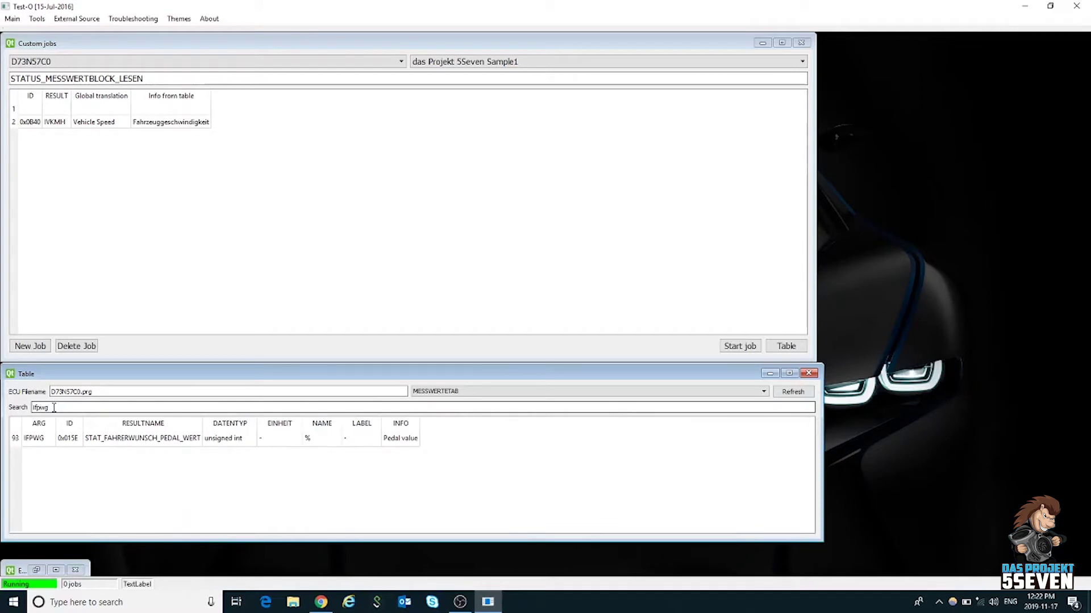
double_click(34, 438)
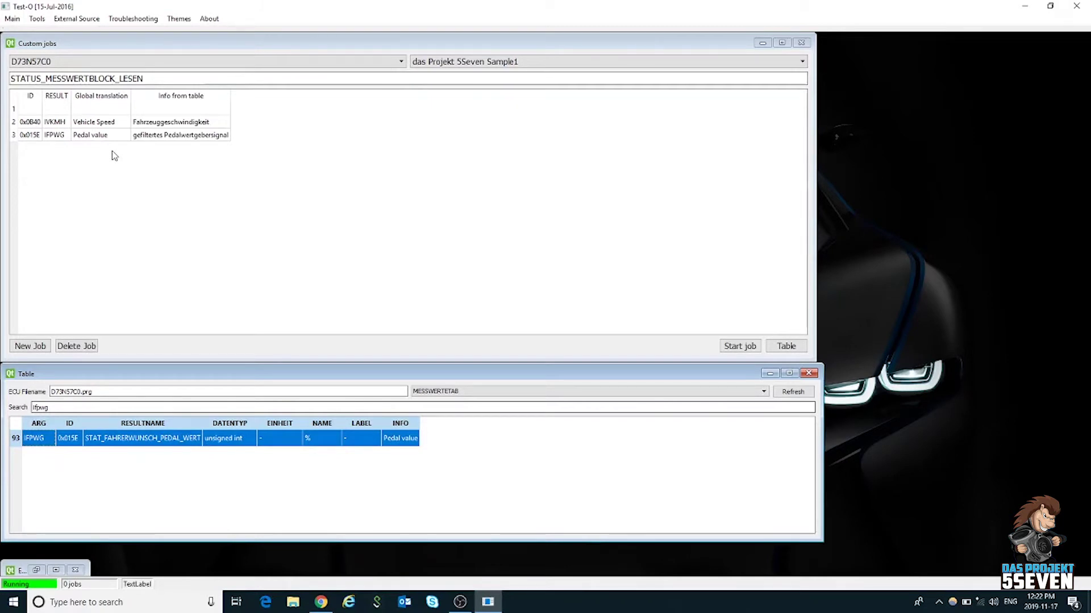
Step: Search the measurement table for "igabe" and add the IGABE gear information entry to the job
double_click(61, 408)
key(BackSpace)
text(ig)
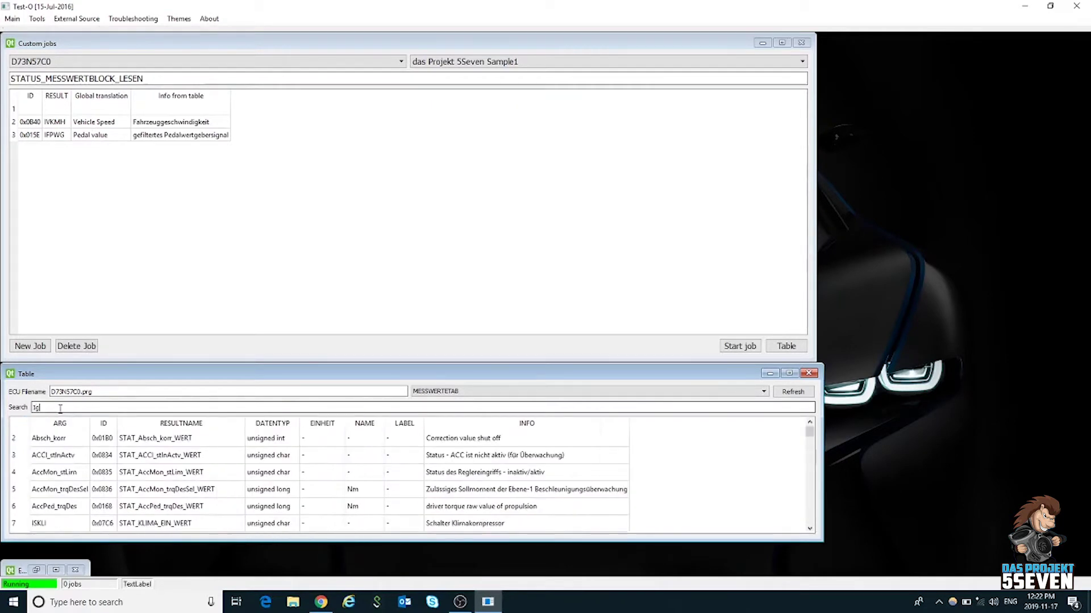
text(abe)
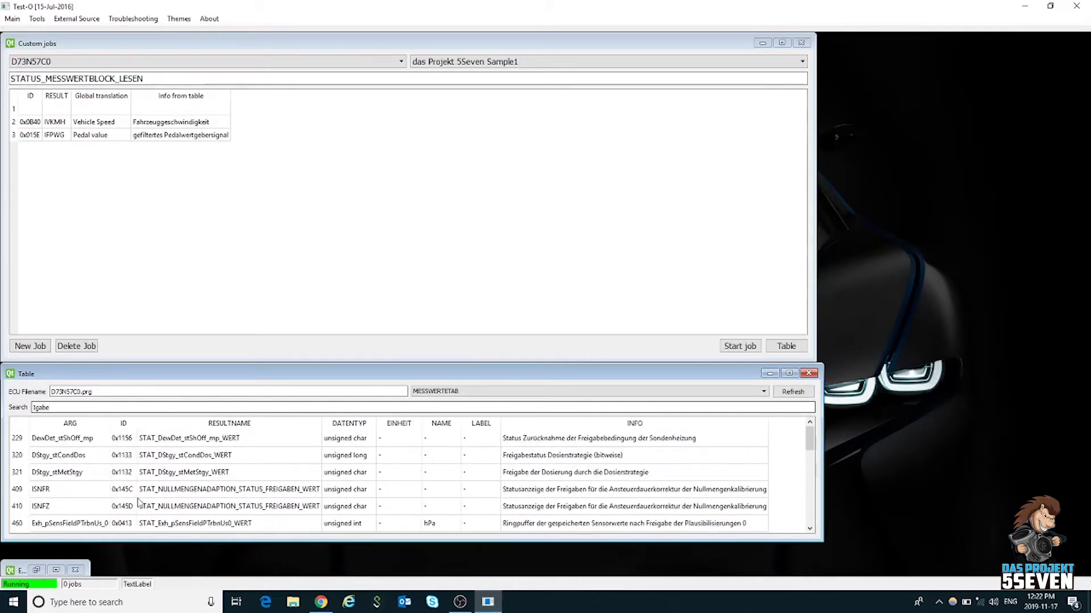
click(809, 529)
scroll(811, 531, down, 3)
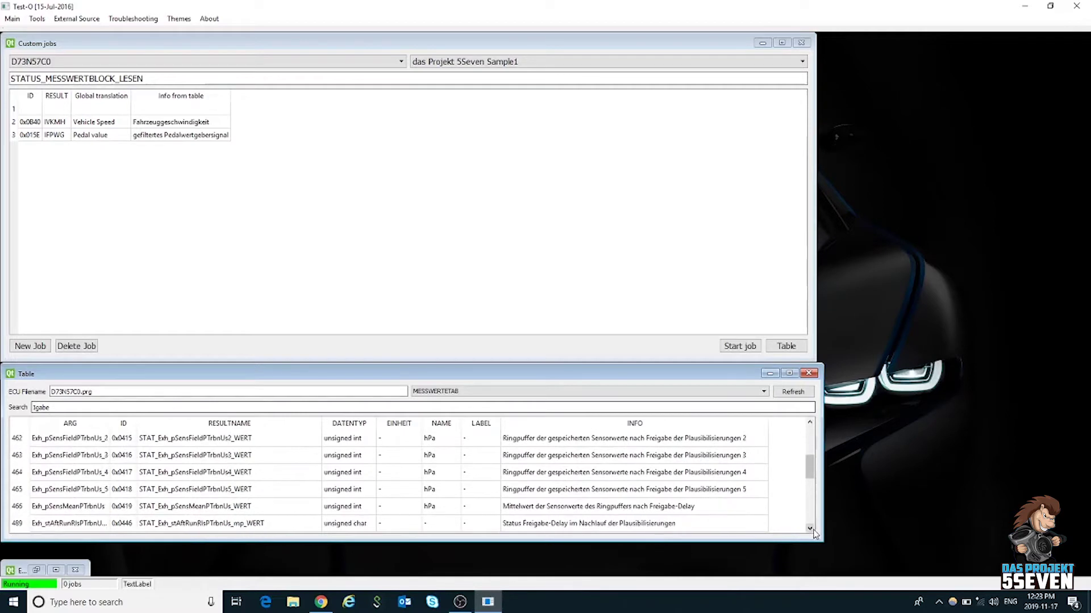
click(811, 532)
click(811, 531)
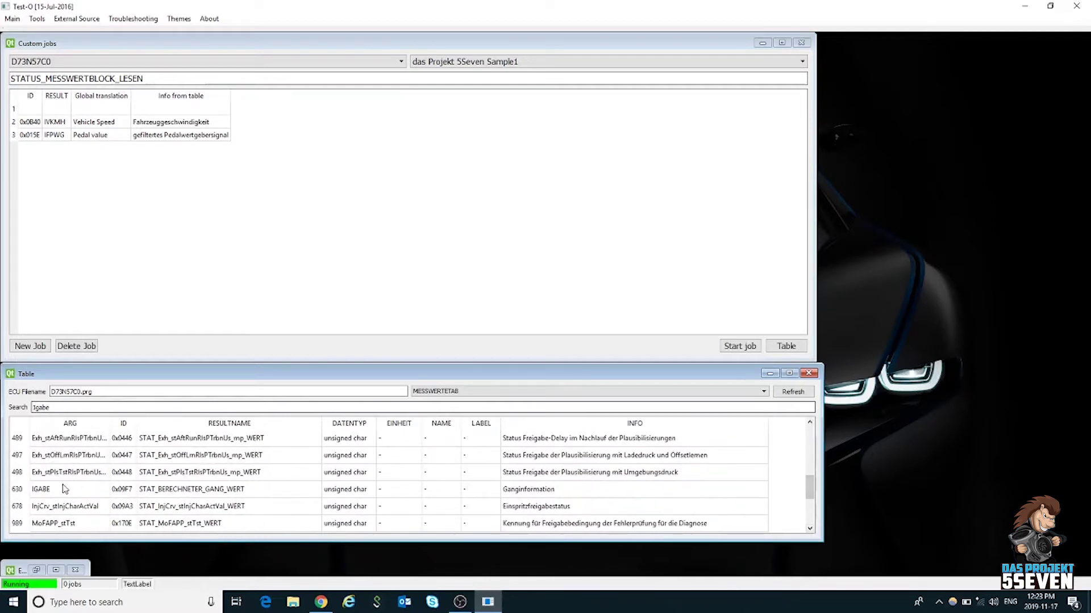
double_click(45, 490)
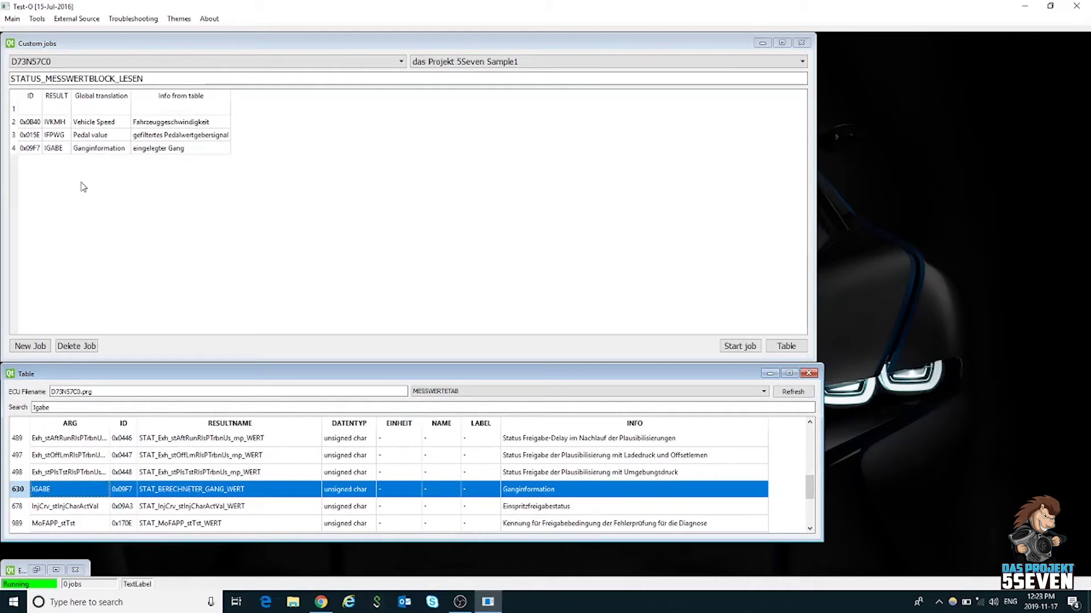
Step: Search the measurement table for "inmot" and add the INMOT engine RPM entry to the job
double_click(55, 408)
text(In)
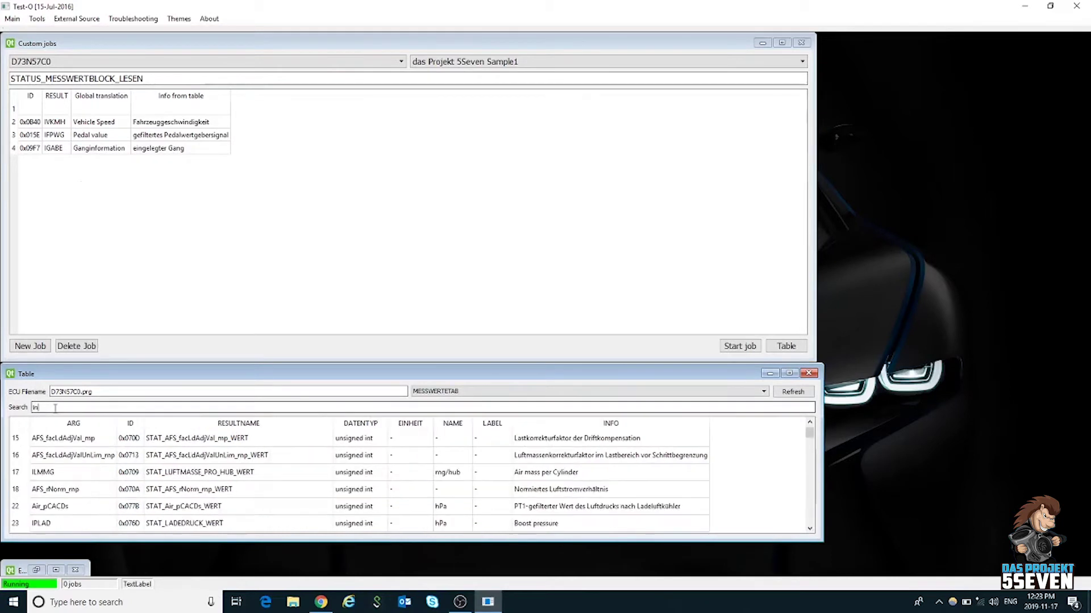
text(mot)
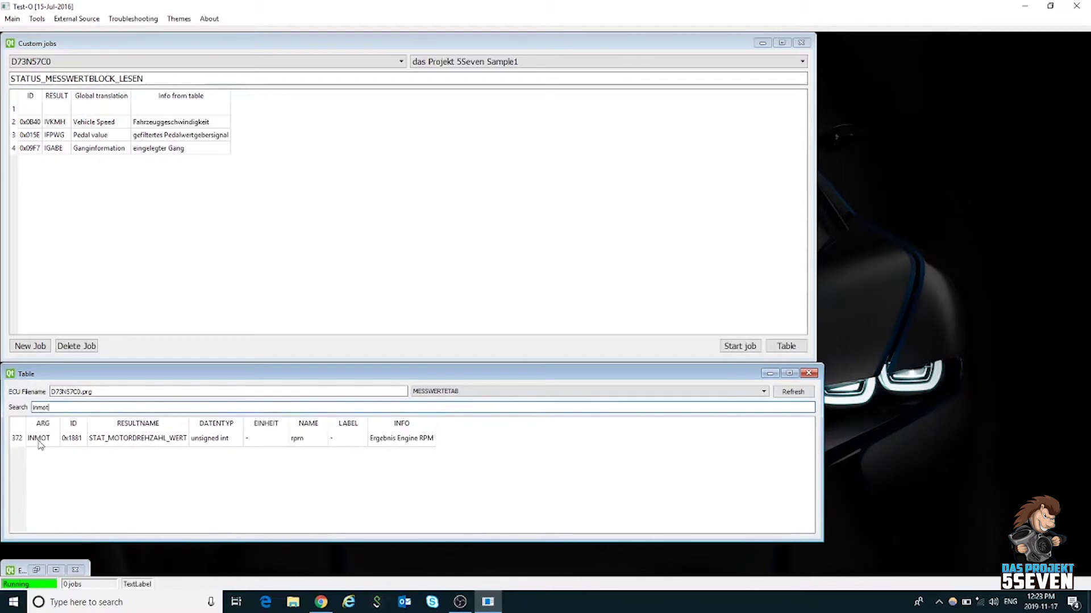
click(41, 442)
double_click(40, 442)
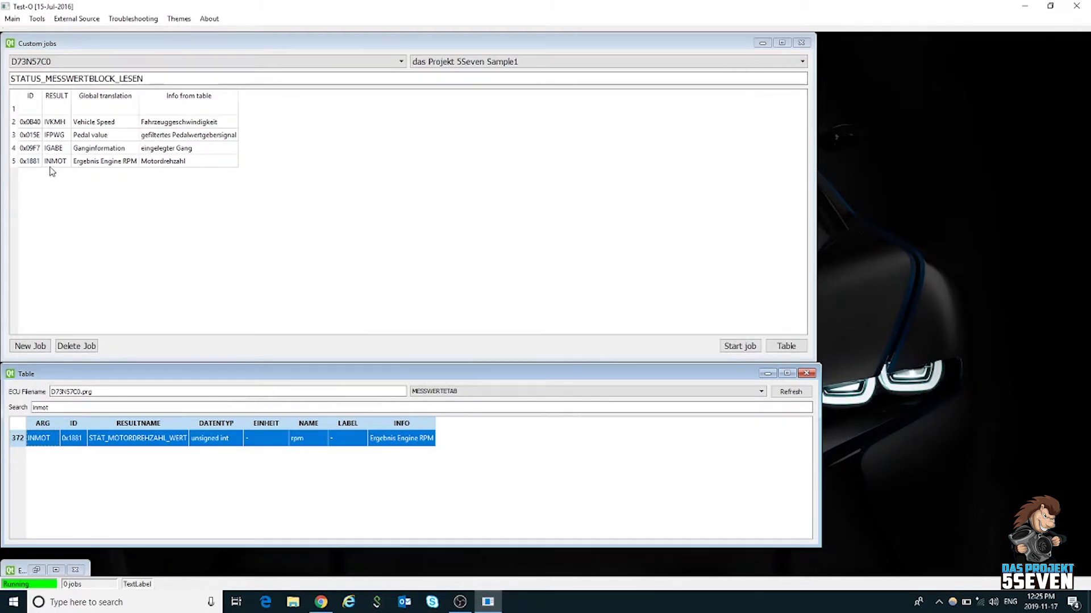
Step: Remove the INMOT entry from the job and add it again from the measurement table
click(15, 163)
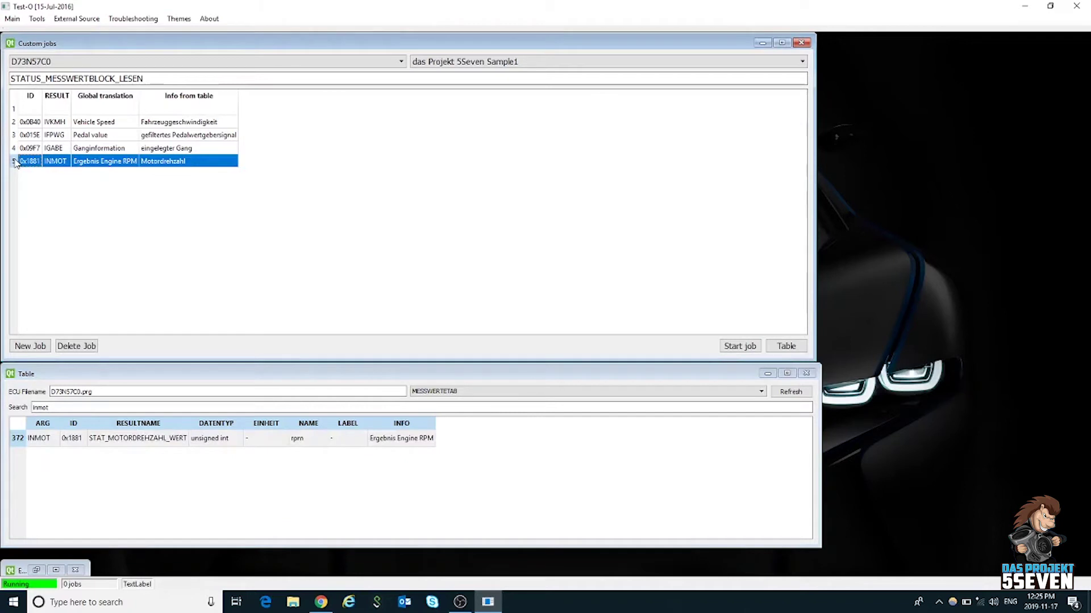
key(Delete)
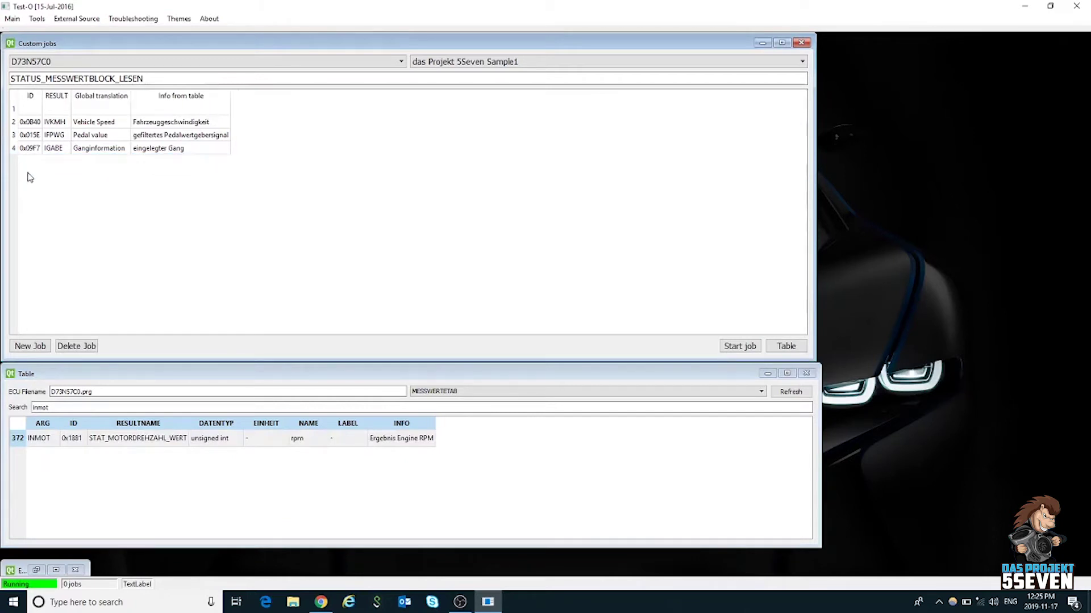
double_click(46, 441)
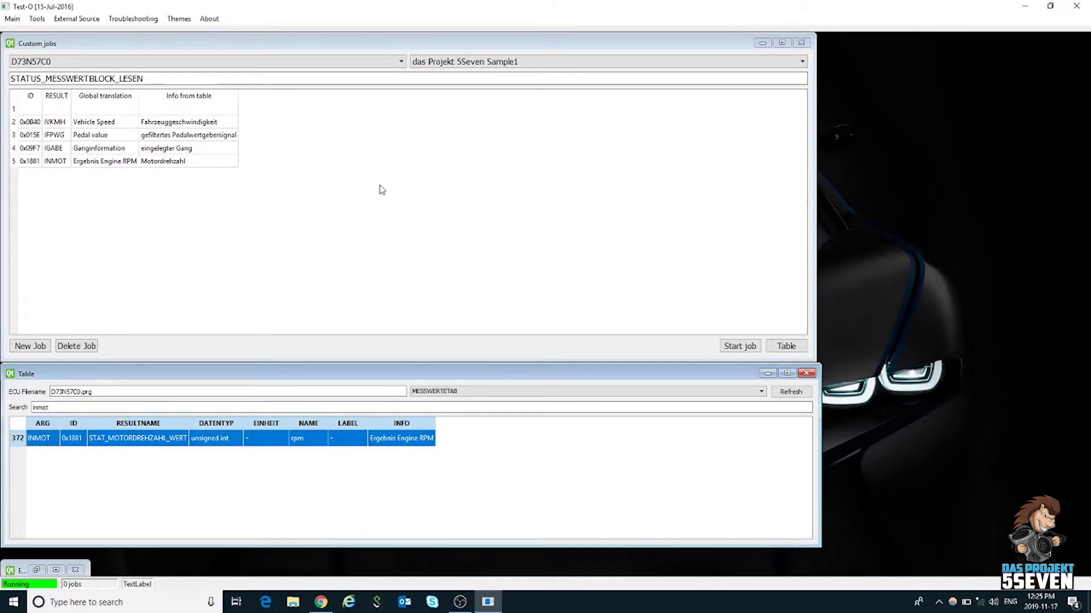
Step: Close the measurement table and start the das Projekt 5Seven Sample1 job
click(806, 374)
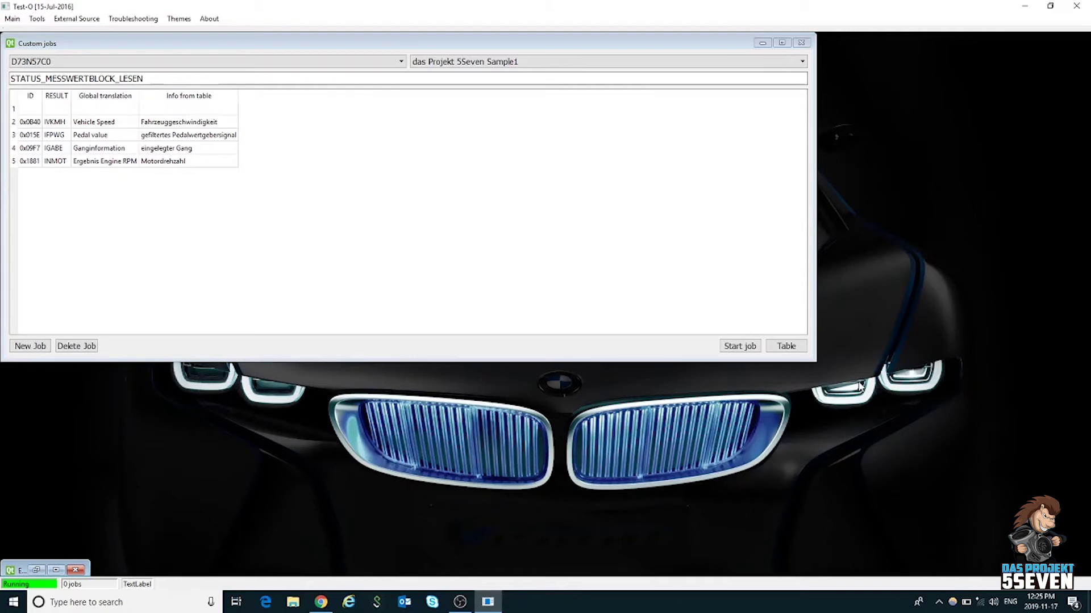
click(740, 348)
click(741, 347)
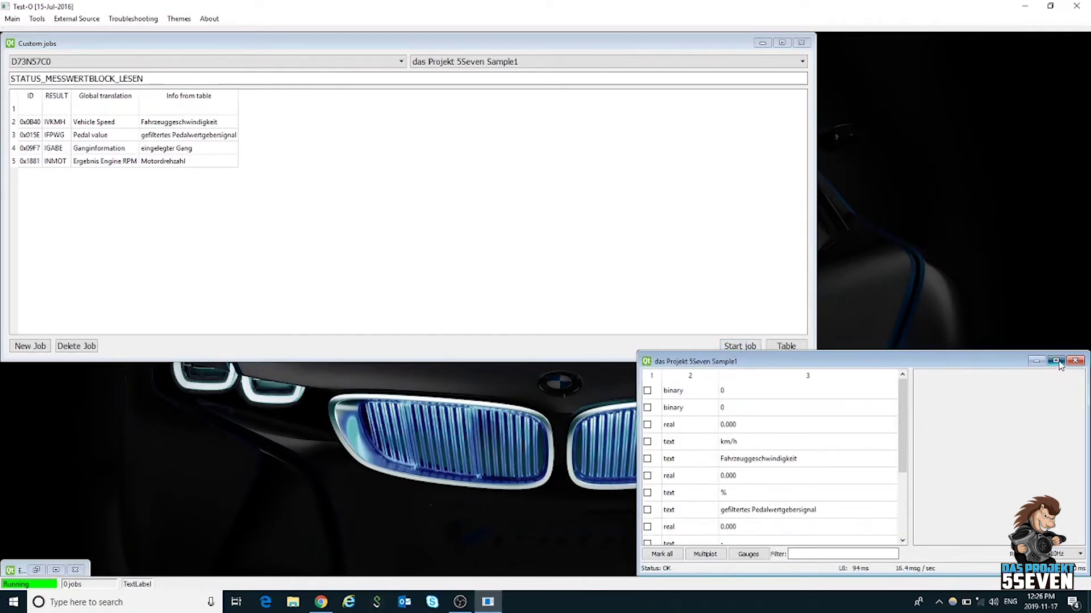
Step: Maximize the job's results window, mark all its measured values and plot them together in a multiplot
click(1060, 365)
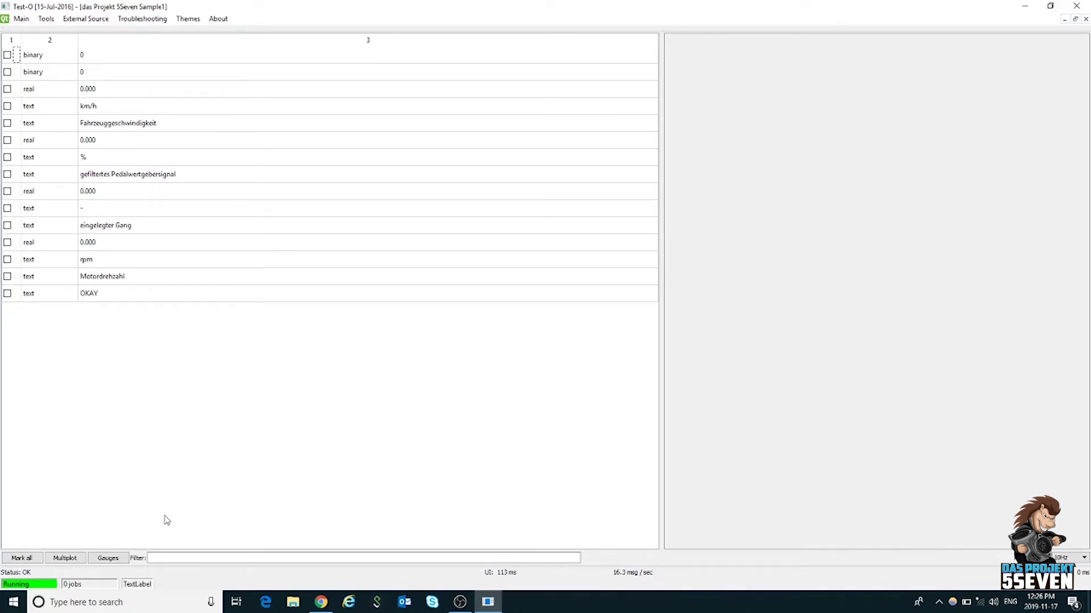
click(23, 558)
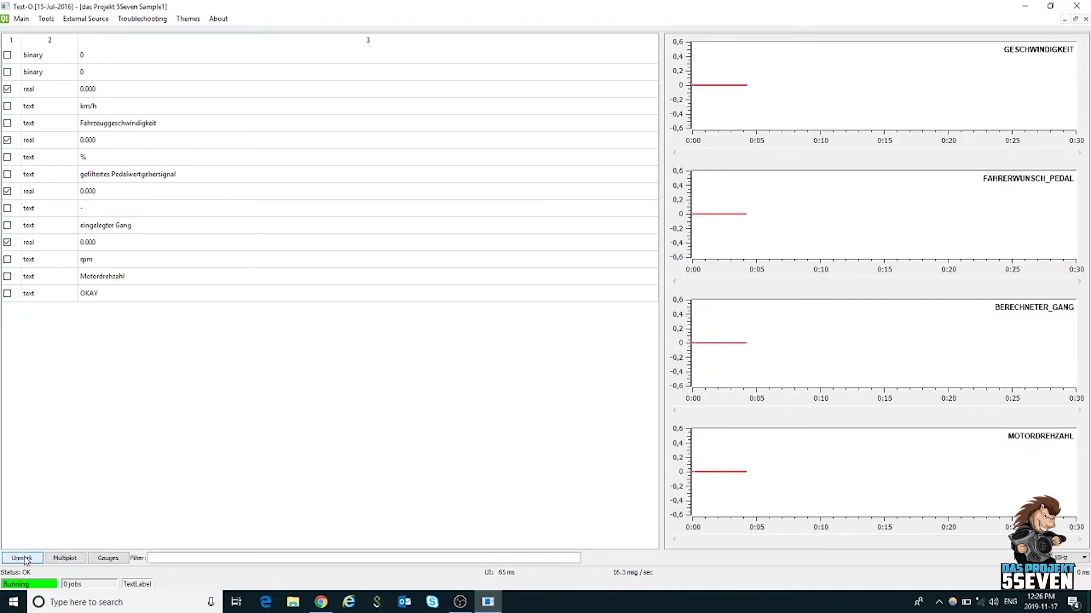
click(65, 559)
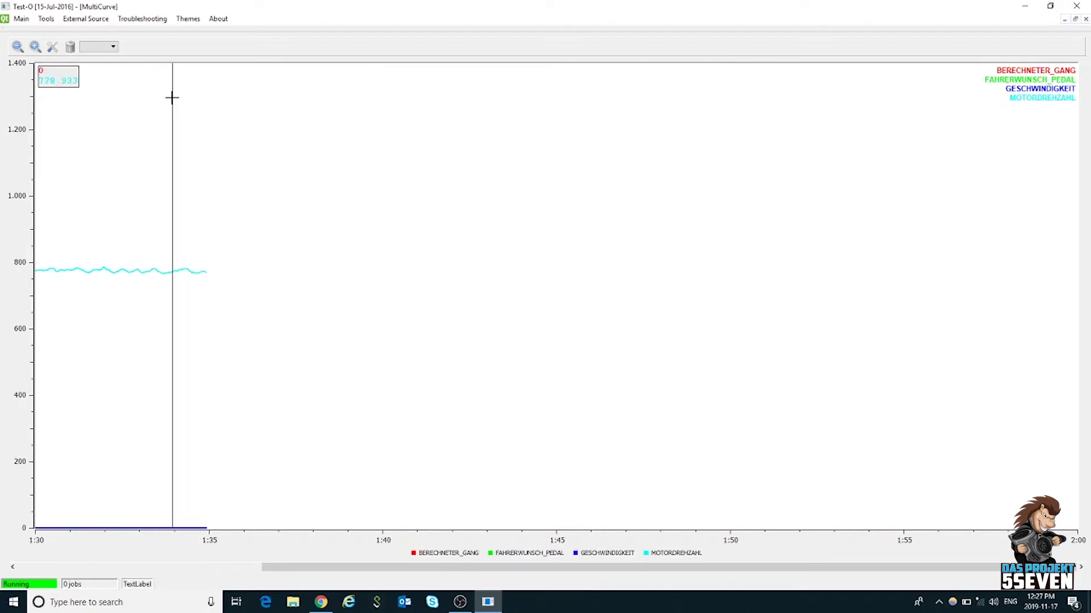
Step: Start logging the four marked parameters with the Data Logger and minimize its window
click(48, 20)
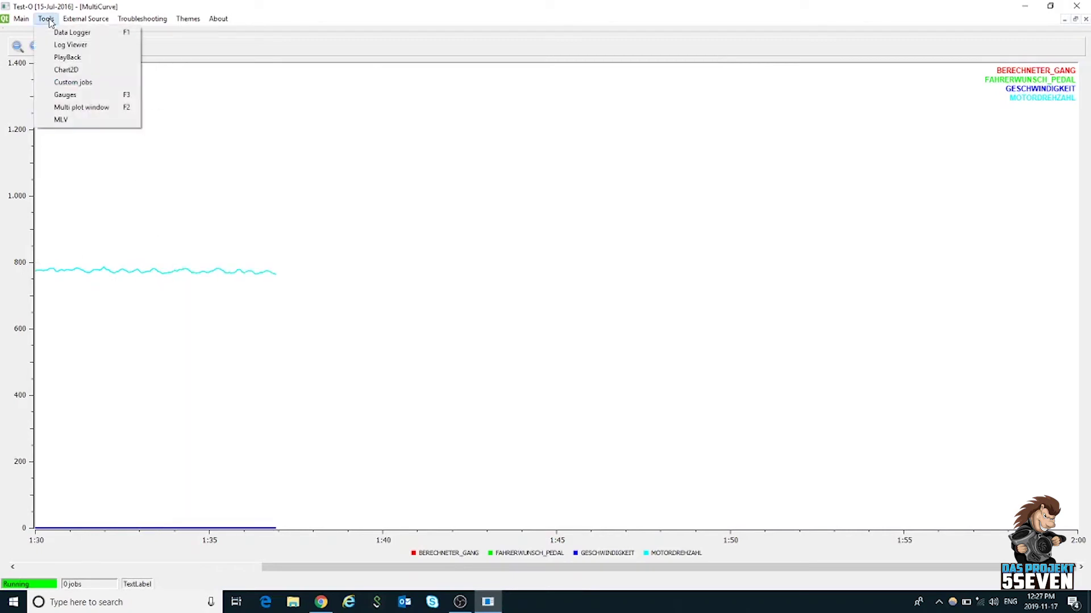
click(71, 33)
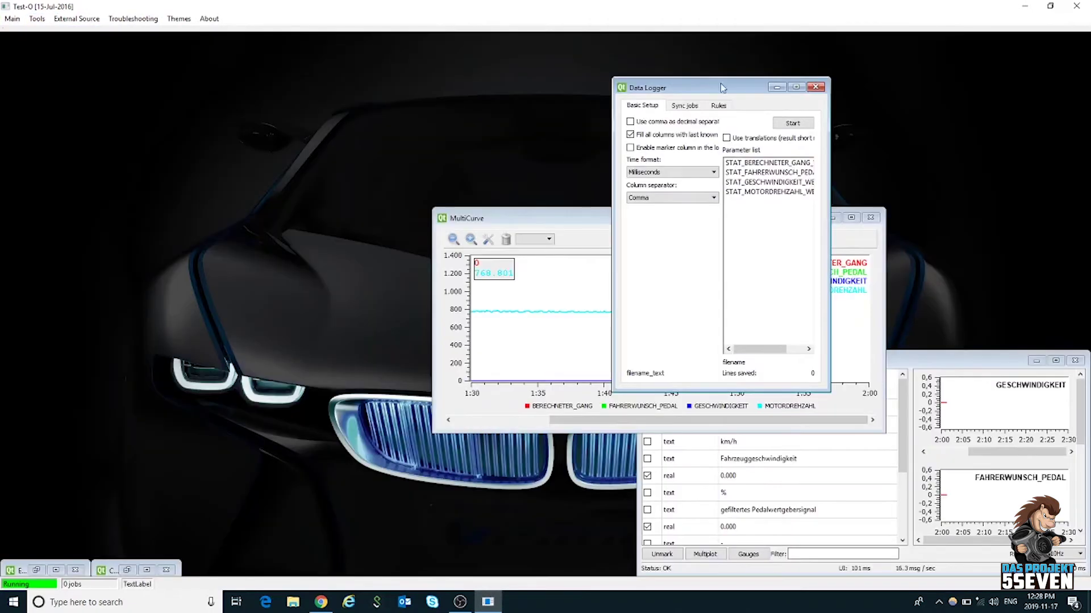
drag(727, 87, 726, 64)
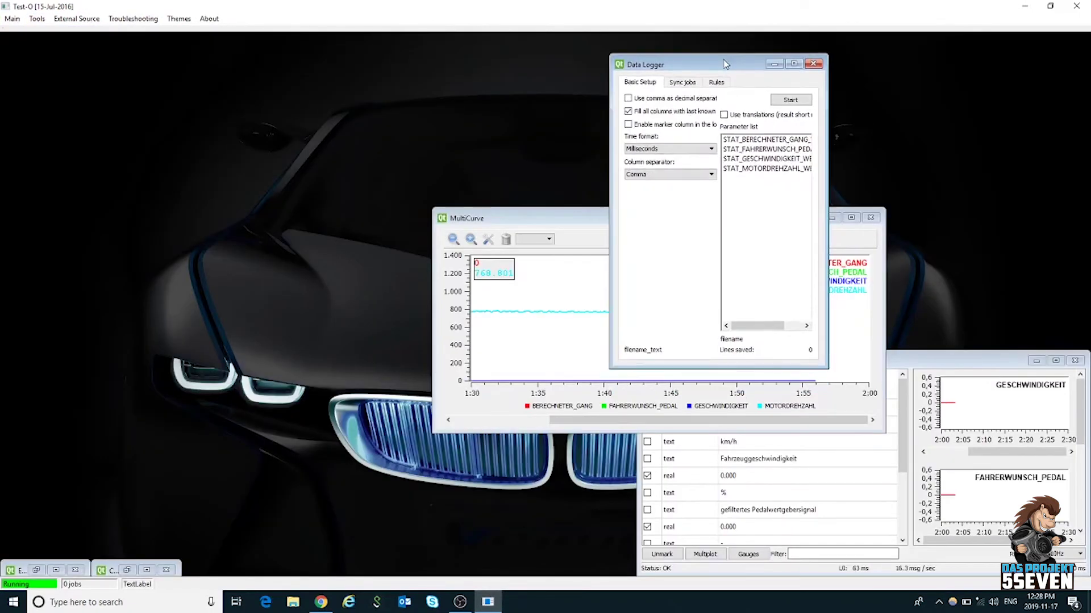
click(794, 100)
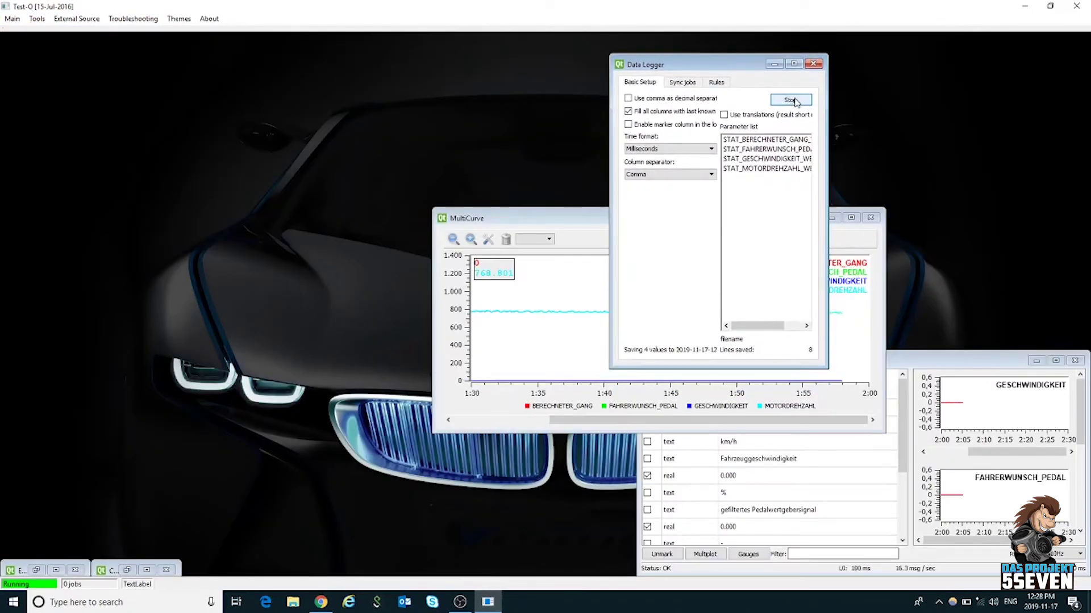
click(775, 64)
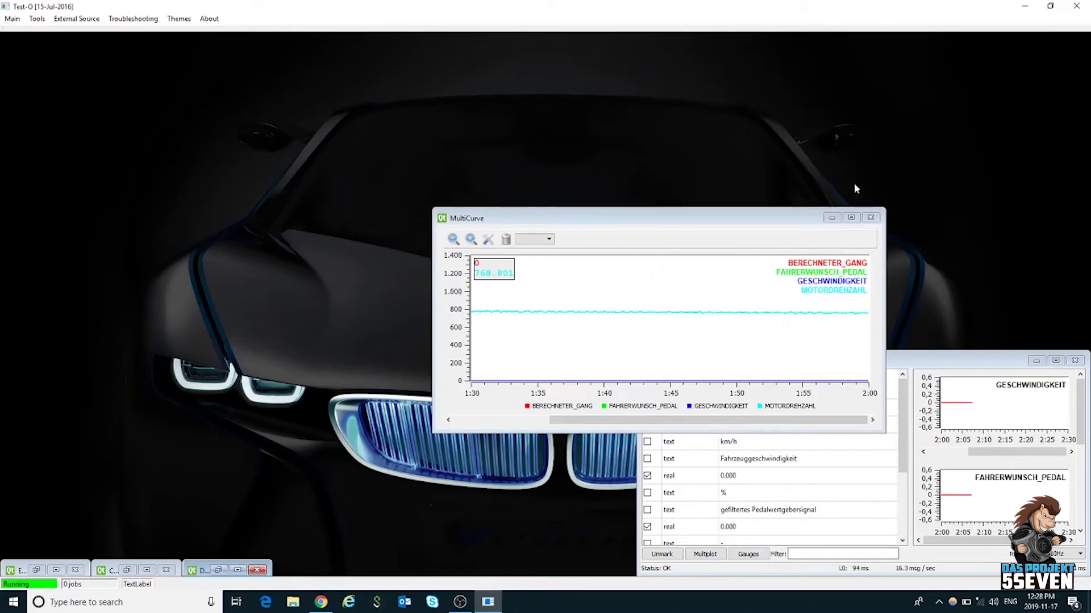
Step: Examine the live curves in the maximized MultiCurve plot, close the plot and minimize the Data Logger
click(852, 218)
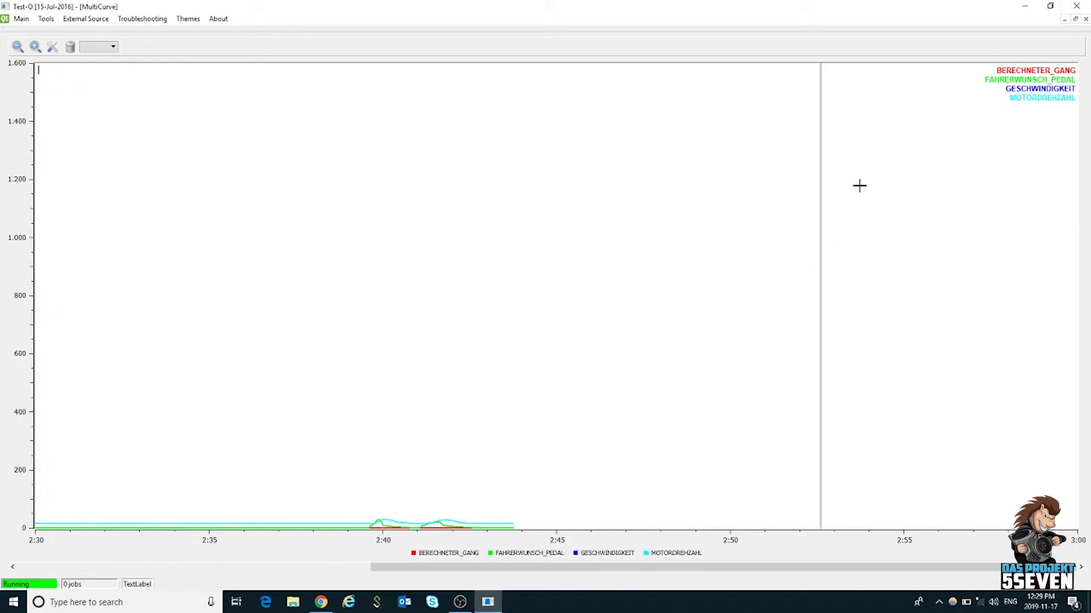
click(1086, 19)
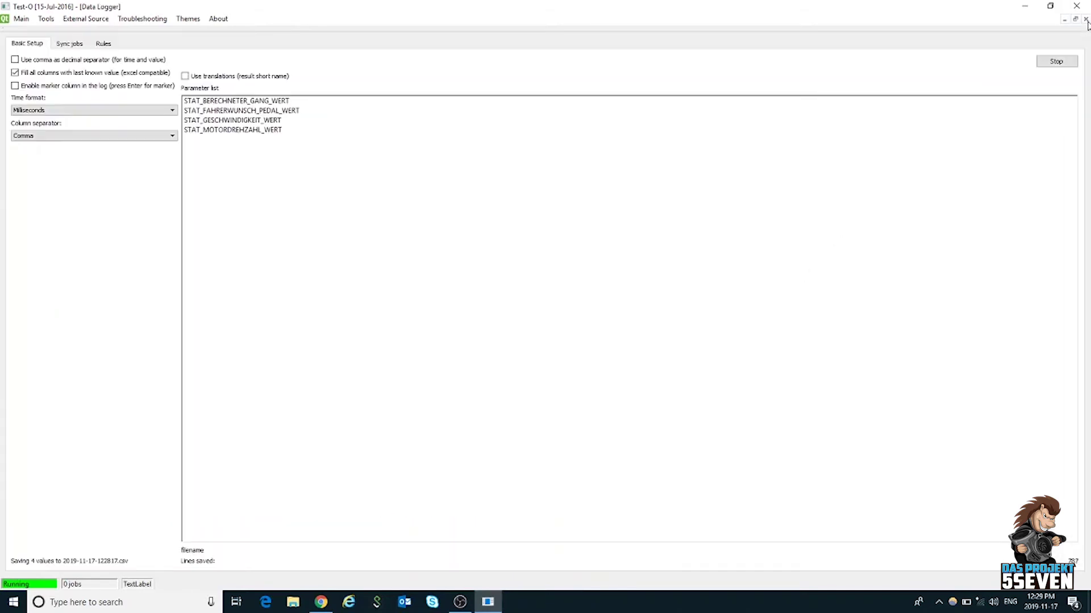
click(1064, 22)
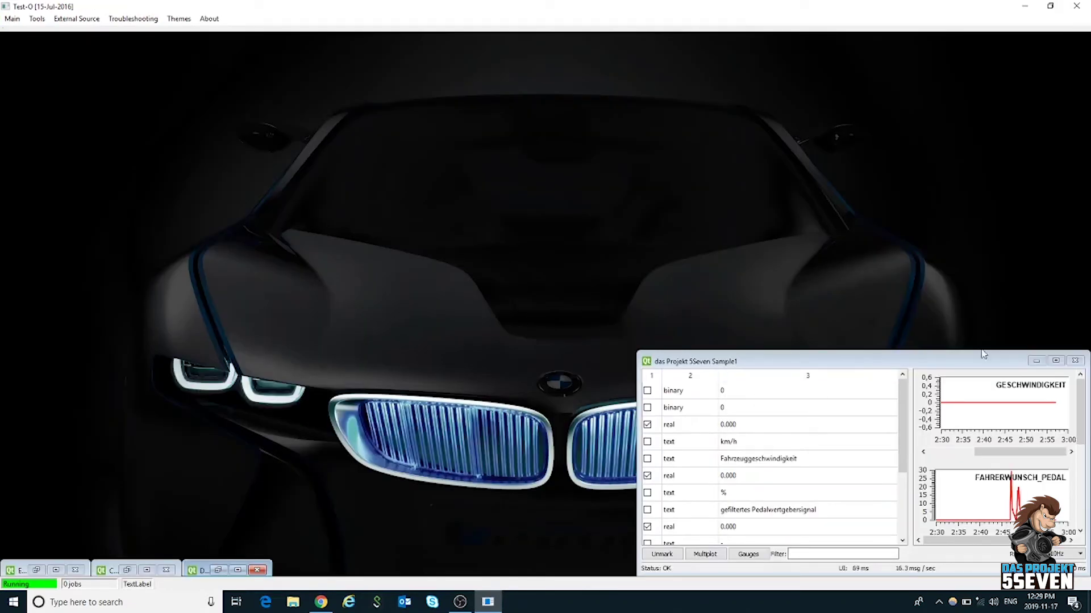
Step: Unmark and re-mark all values in the maximized results window, and examine their curves in a fresh multiplot
click(1058, 350)
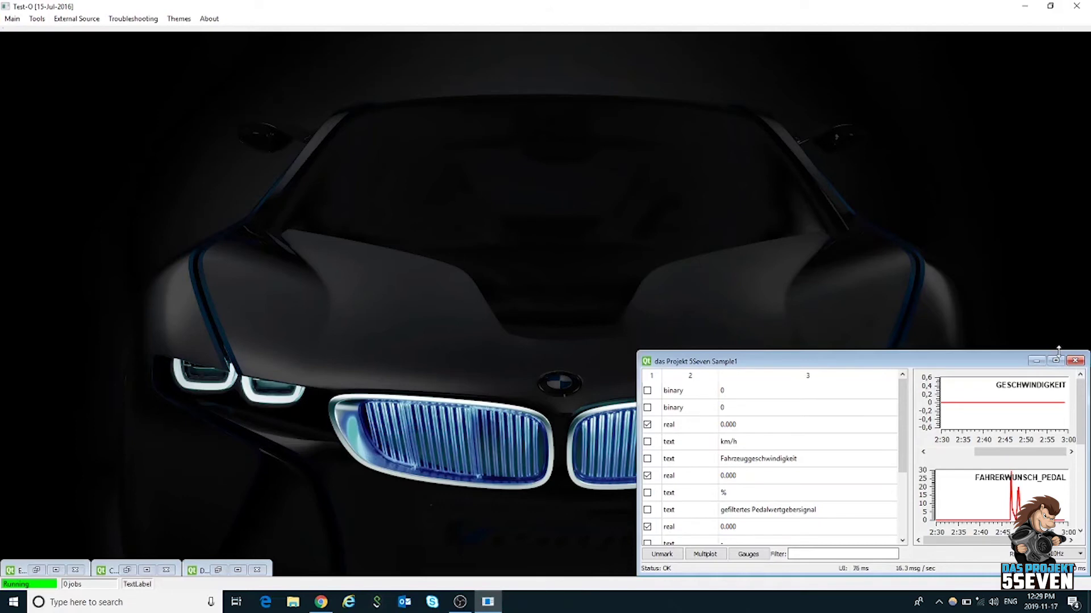
click(1056, 360)
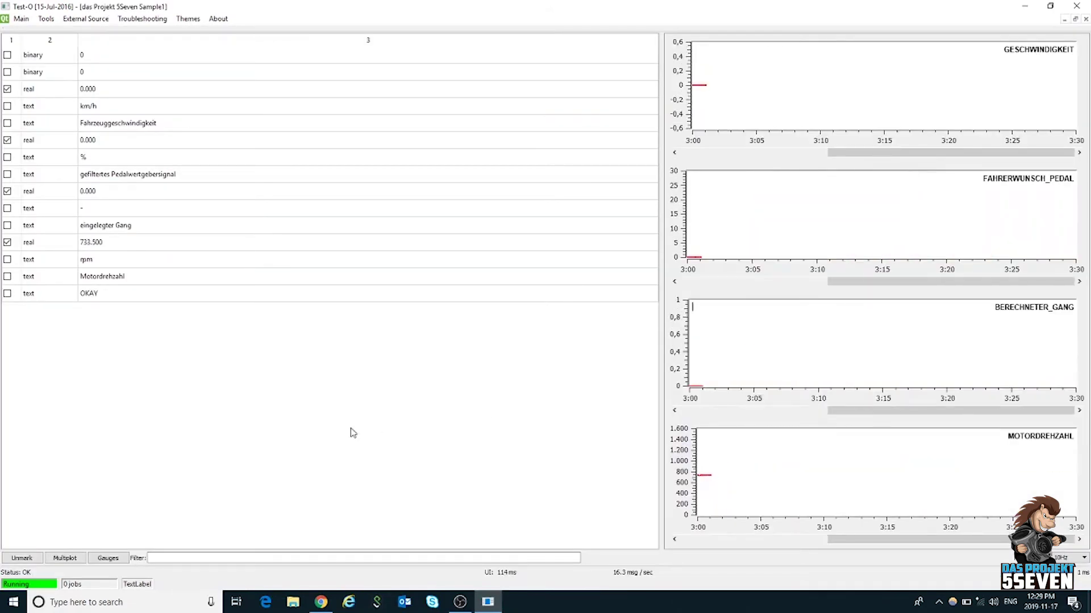
click(22, 559)
click(65, 558)
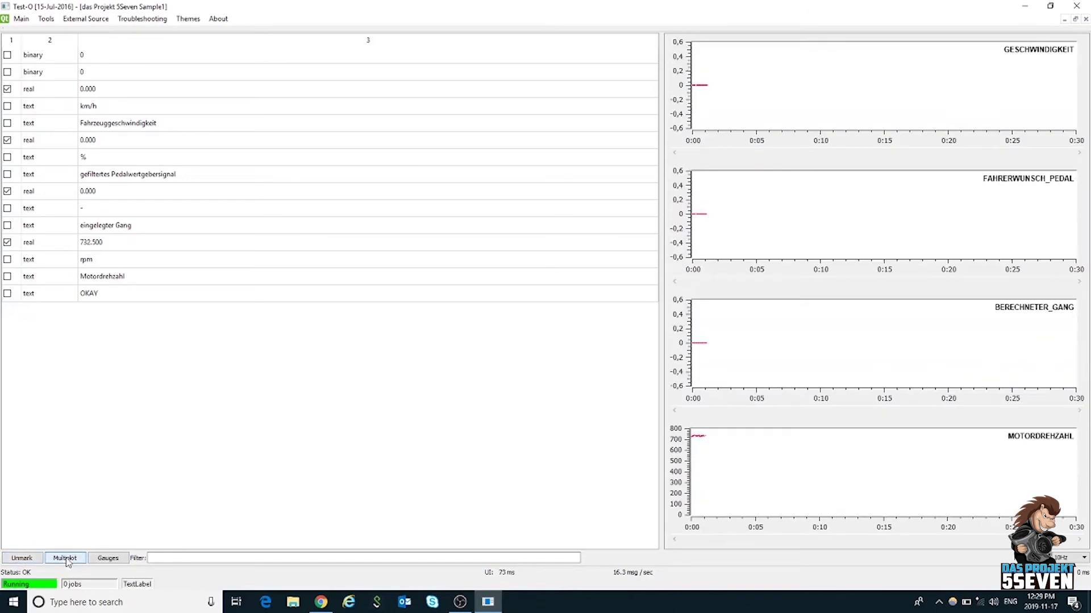
click(318, 448)
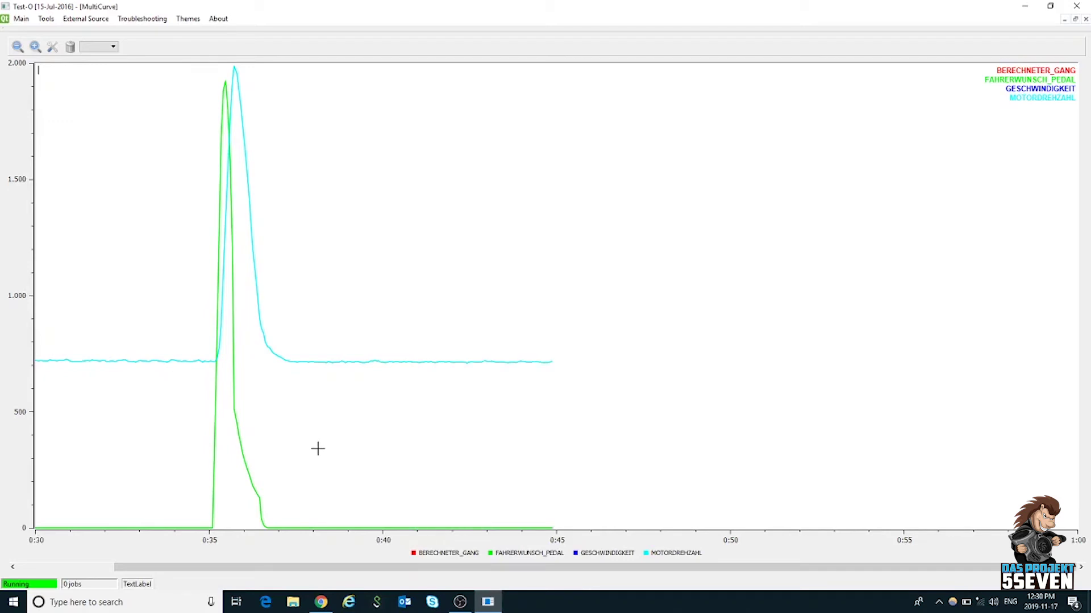
drag(301, 448, 451, 432)
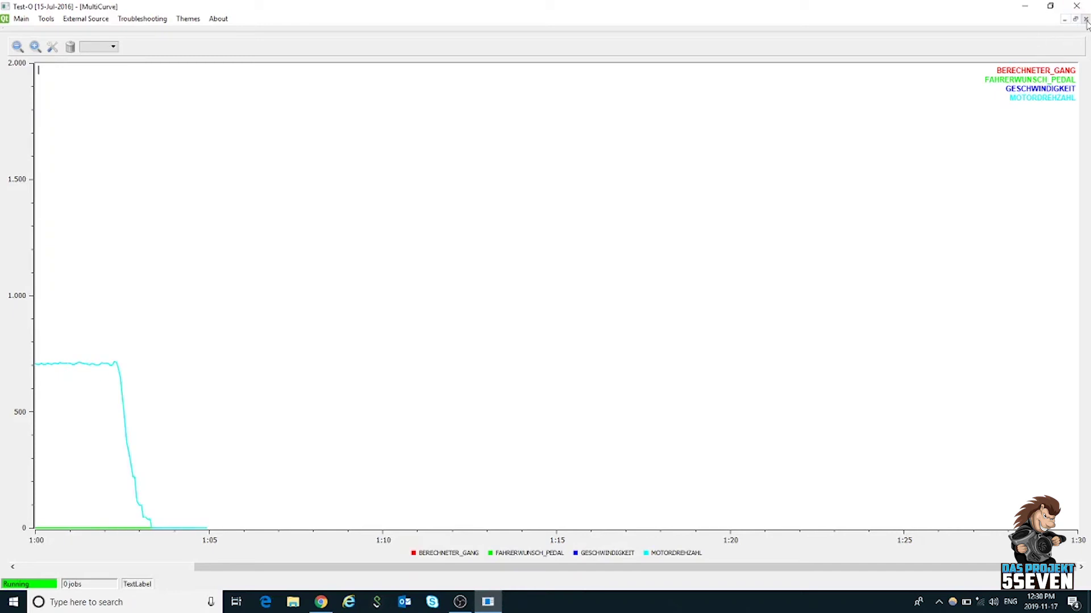
Step: Close the MultiCurve plot, restore the ECU List to its smaller size and close the job's results window
click(1085, 20)
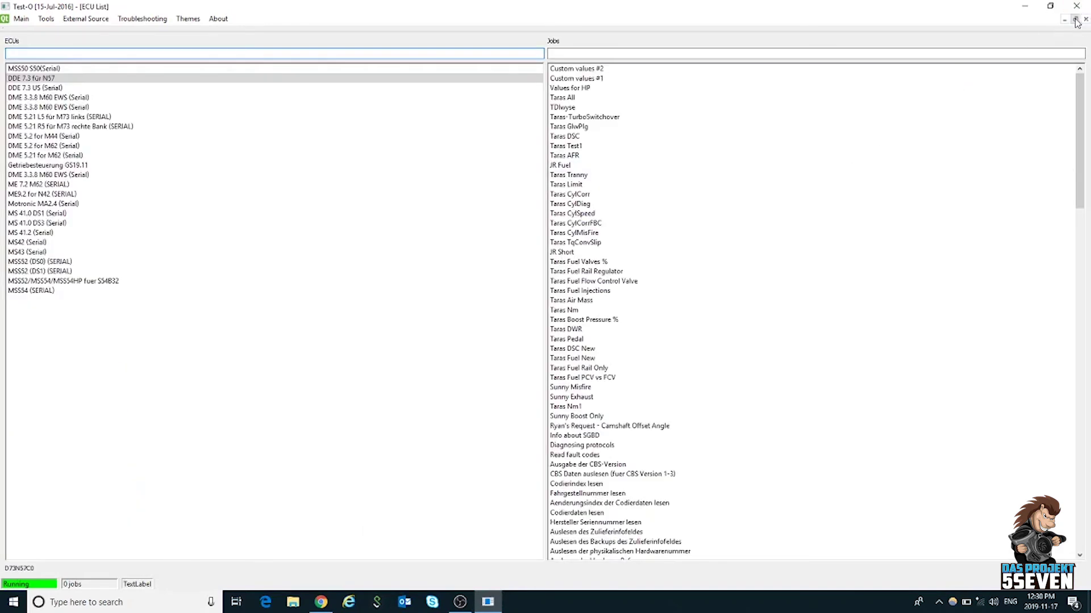
click(1075, 20)
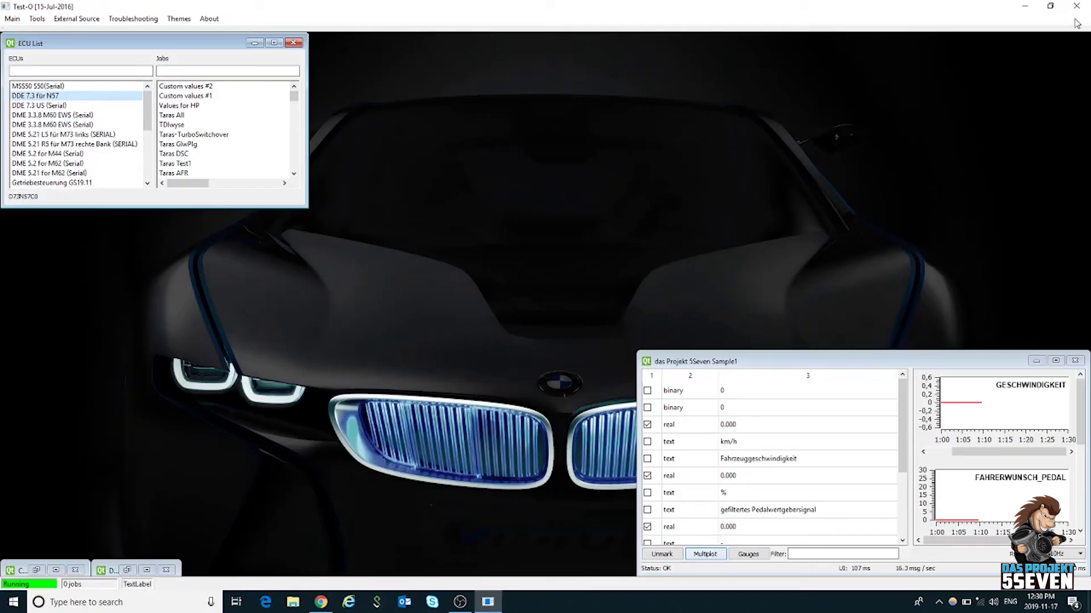
click(1077, 360)
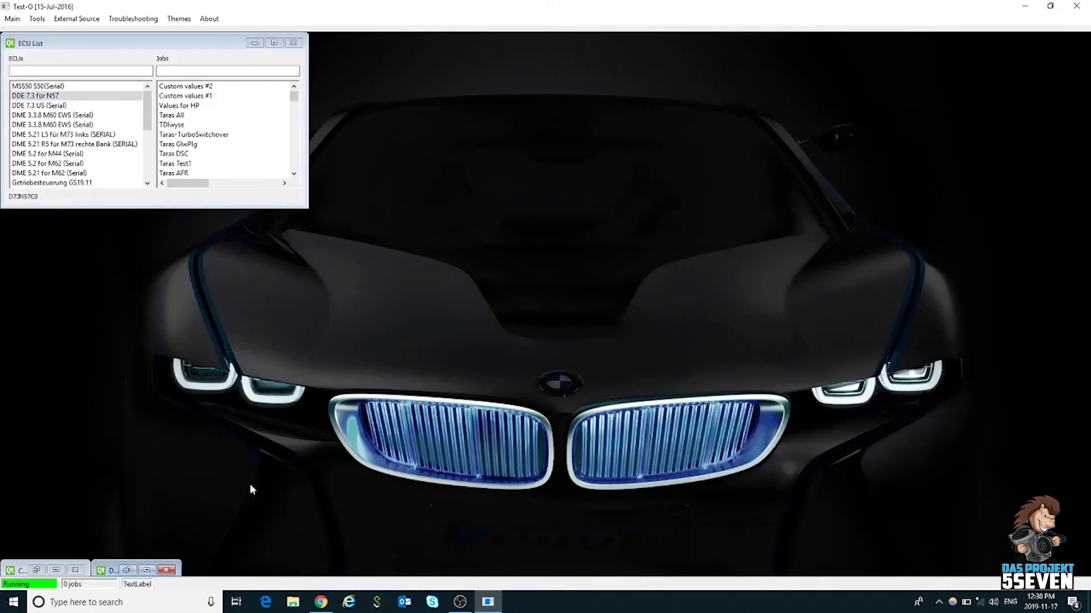
Step: Stop the data recording and close the Data Logger and Custom jobs windows
click(128, 570)
click(792, 100)
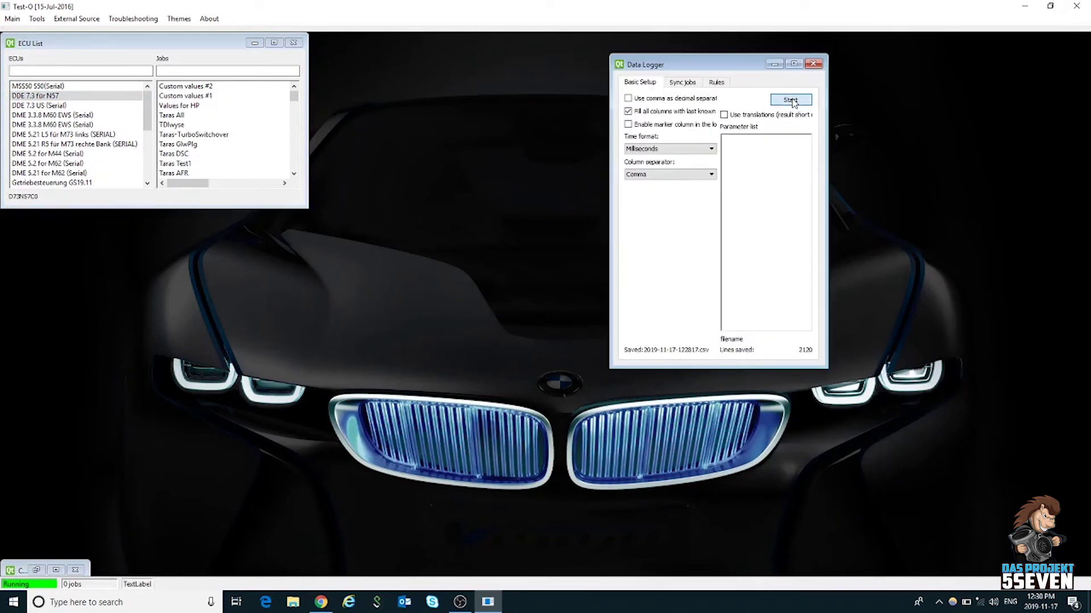
click(813, 63)
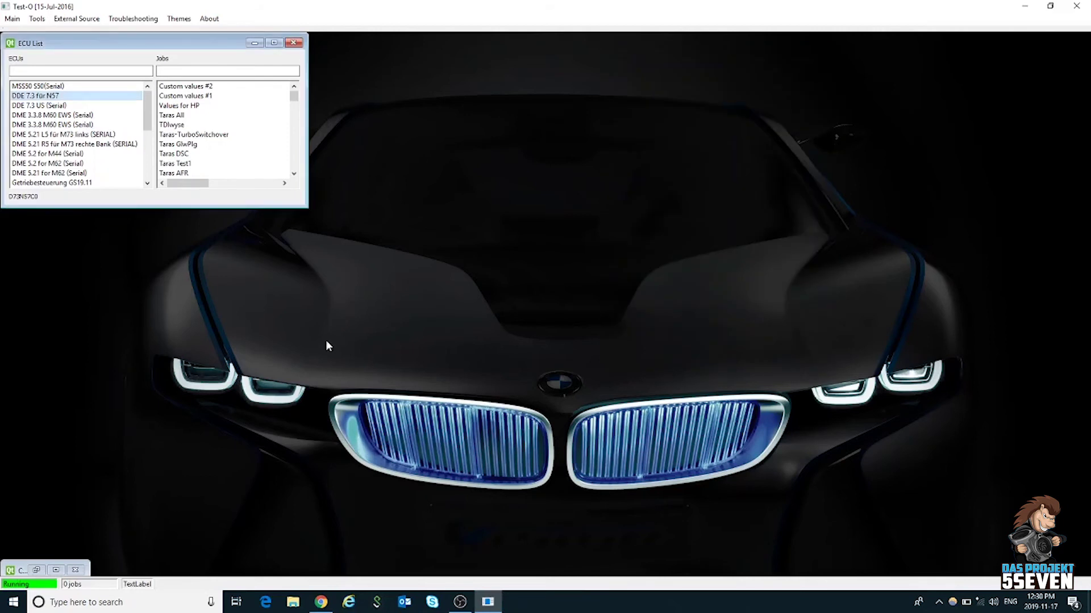
click(36, 570)
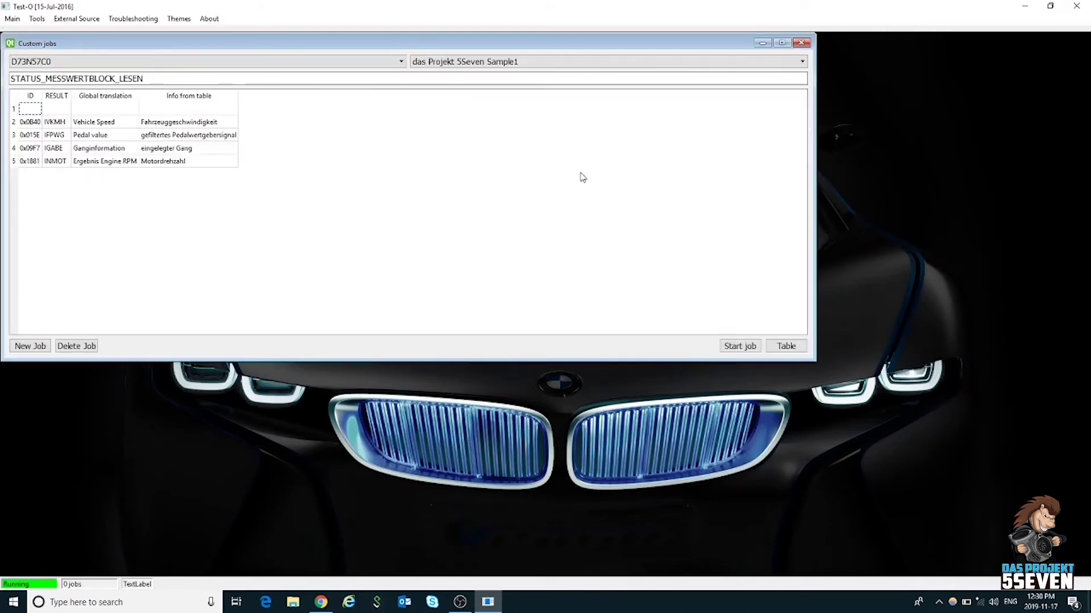
click(801, 44)
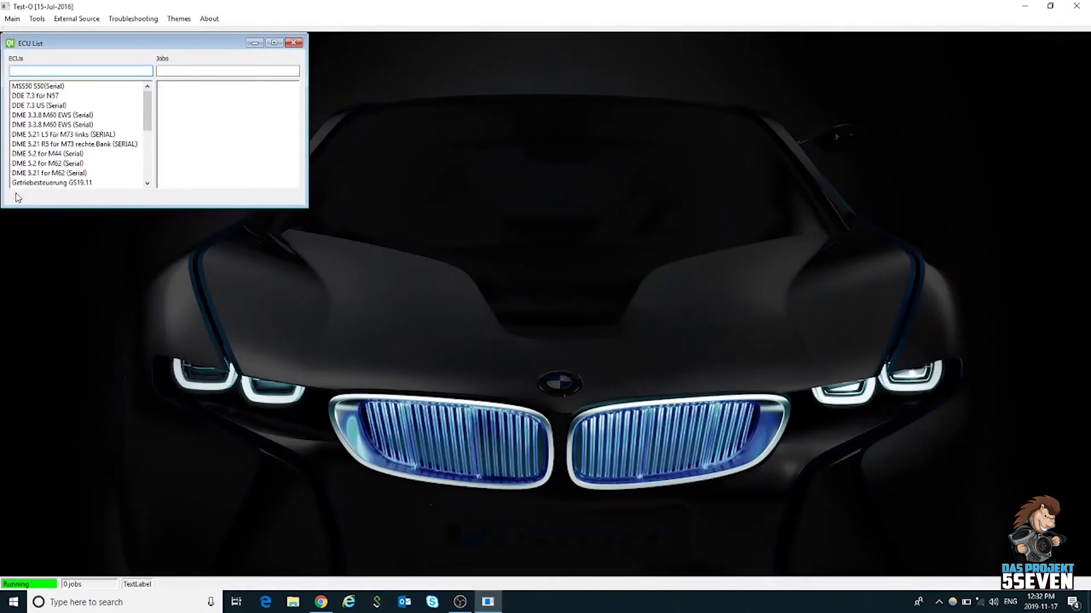
Step: Select the DDE 7.3 für N57 ECU, search its jobs for "das" and run das Projekt 5Seven Sample1
click(47, 98)
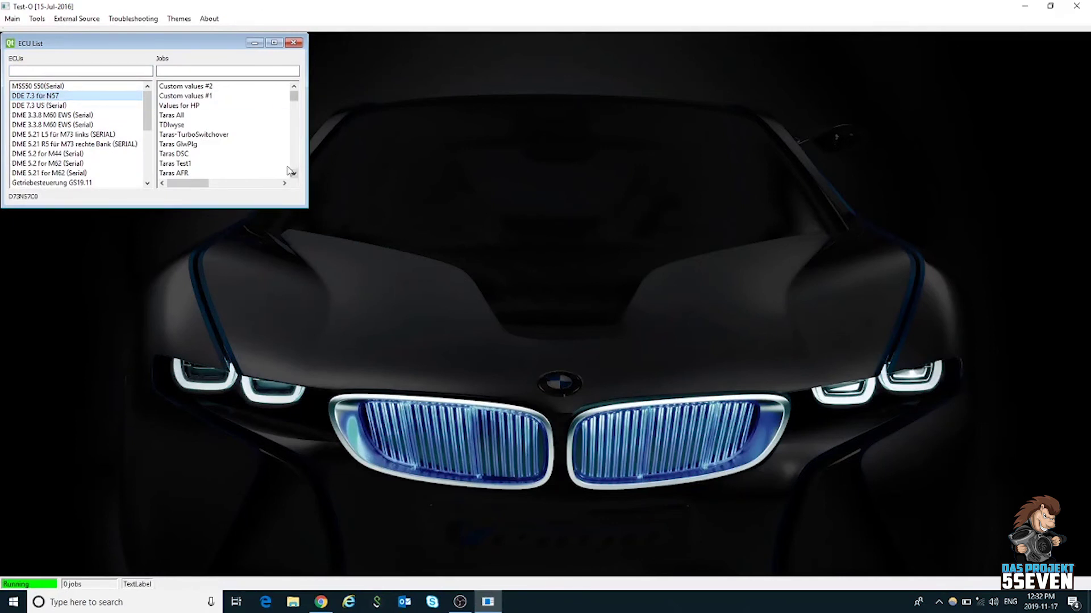
click(195, 73)
text(das)
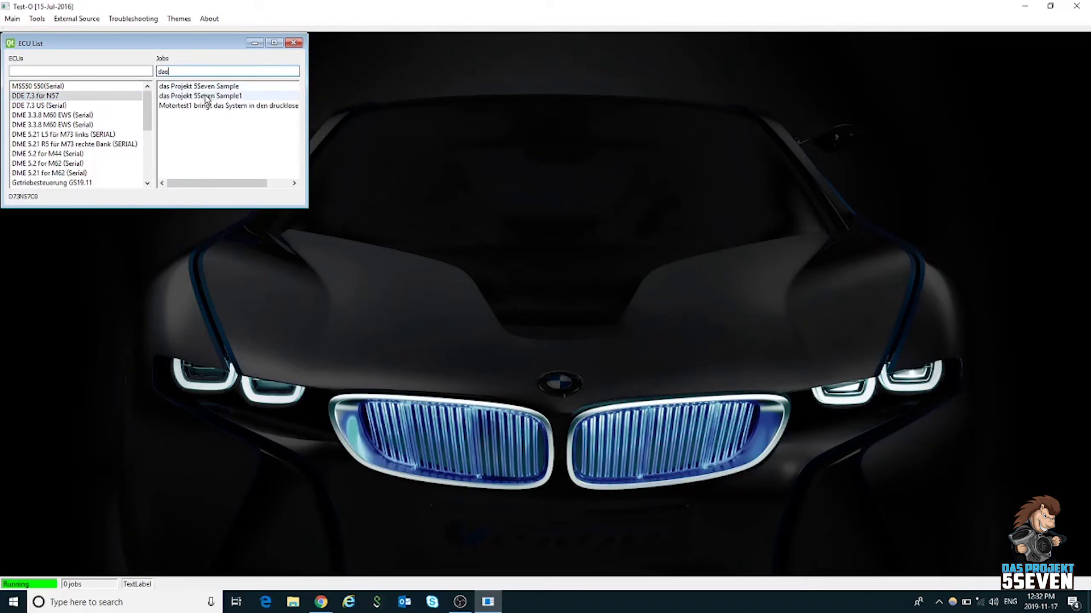
double_click(206, 97)
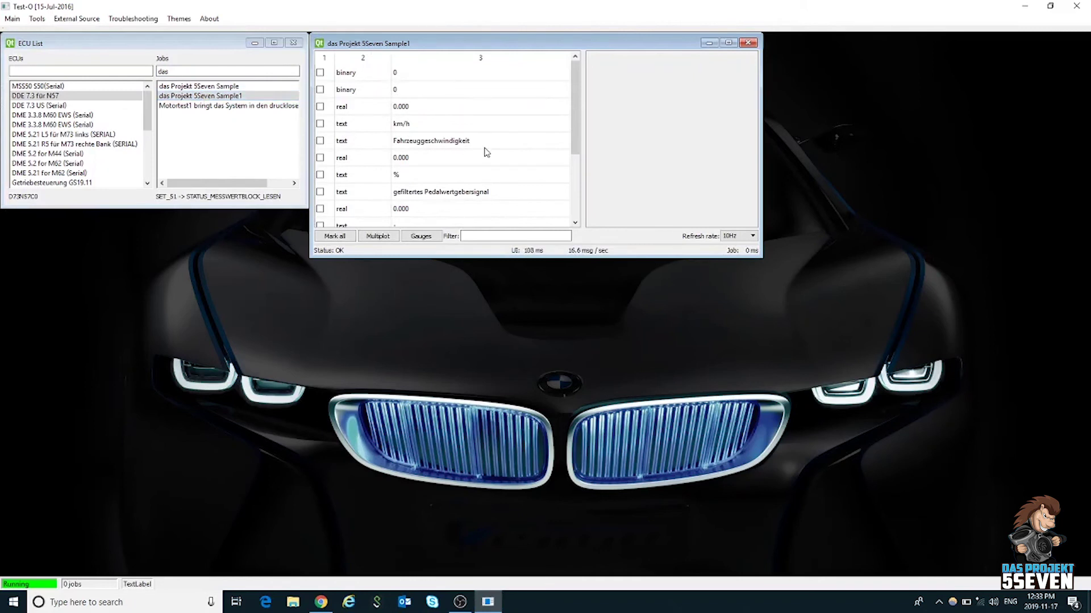
Step: Mark all measured values of the running job and show them in a shared MultiCurve plot
click(335, 237)
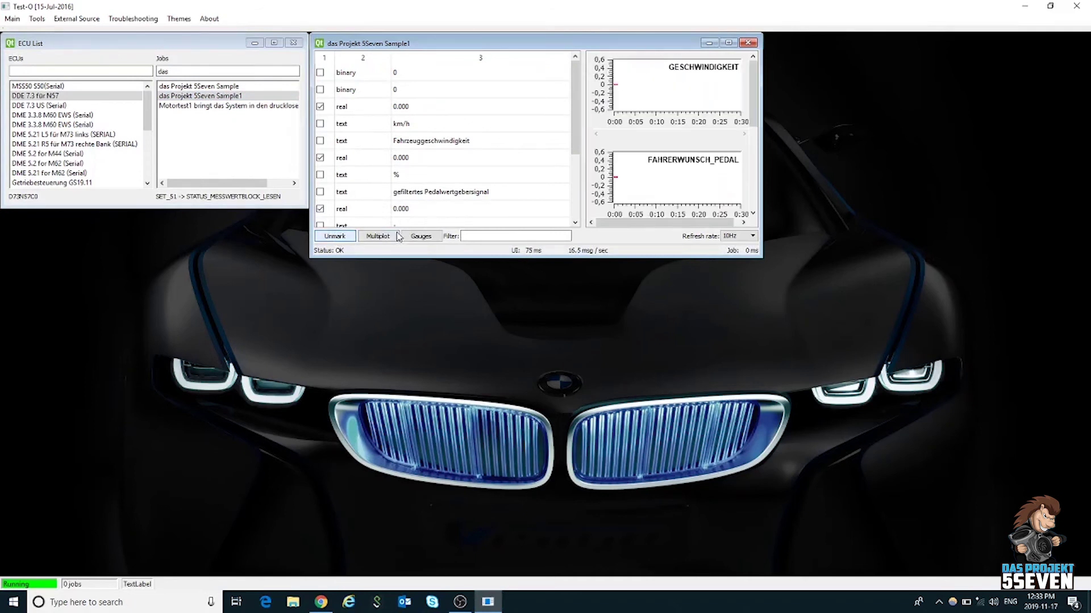
click(379, 236)
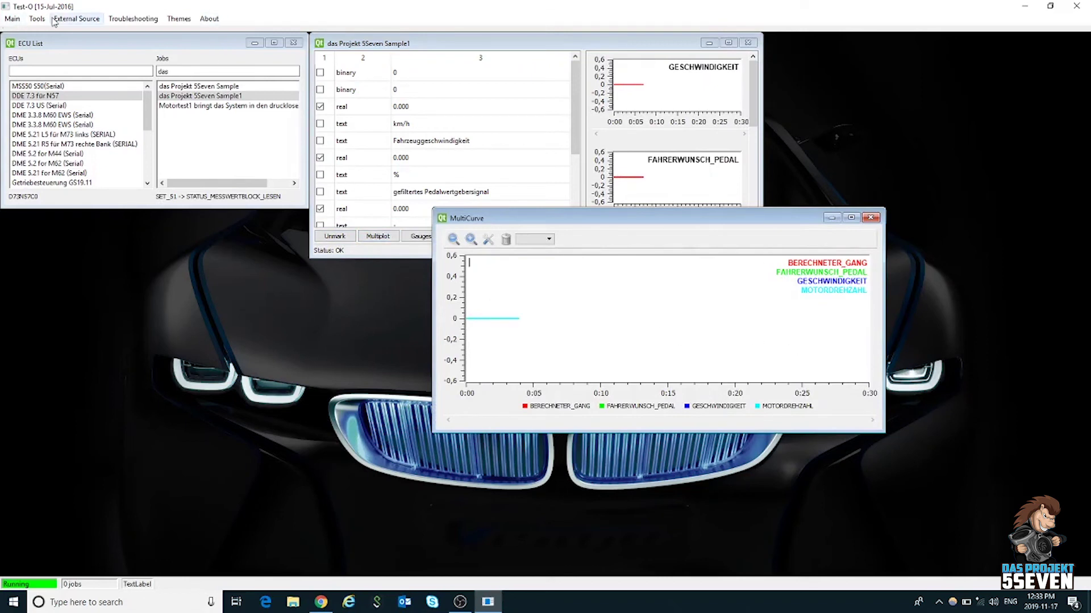
Step: Open the Data Logger for the running job's measured values
click(35, 20)
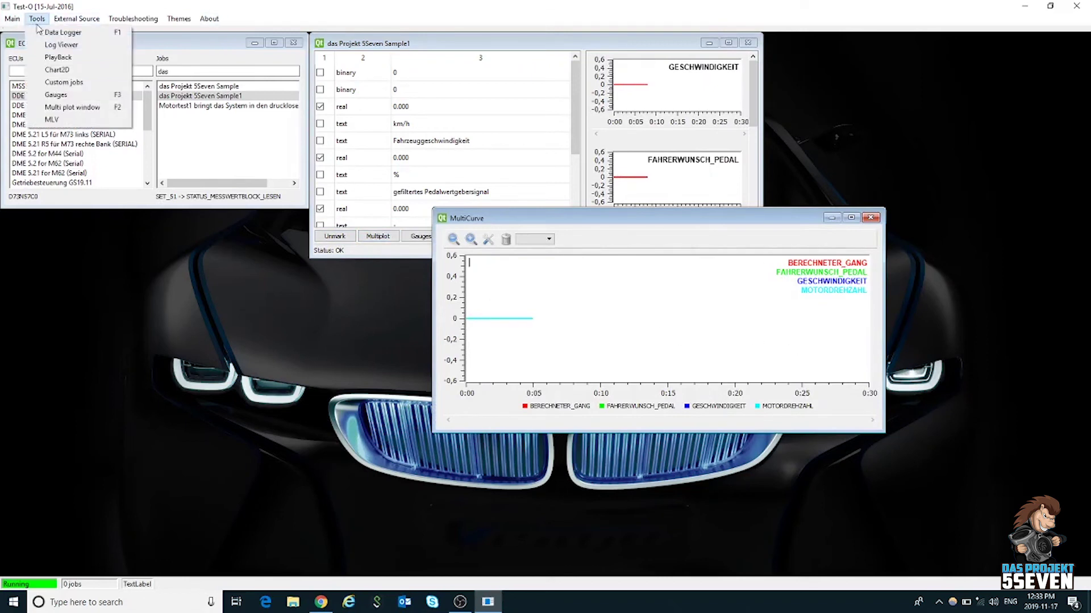
click(69, 34)
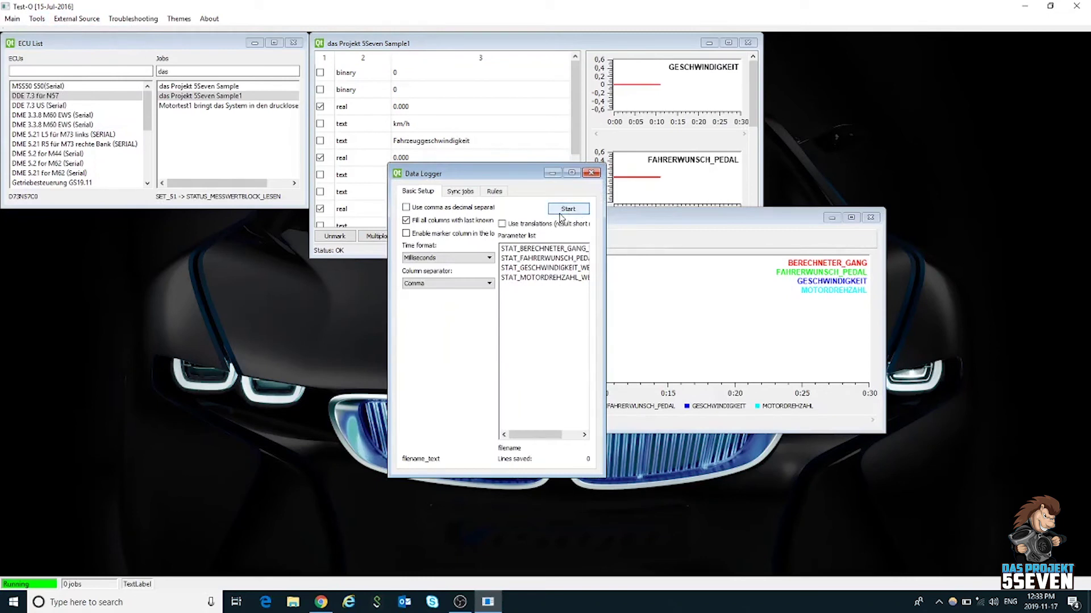
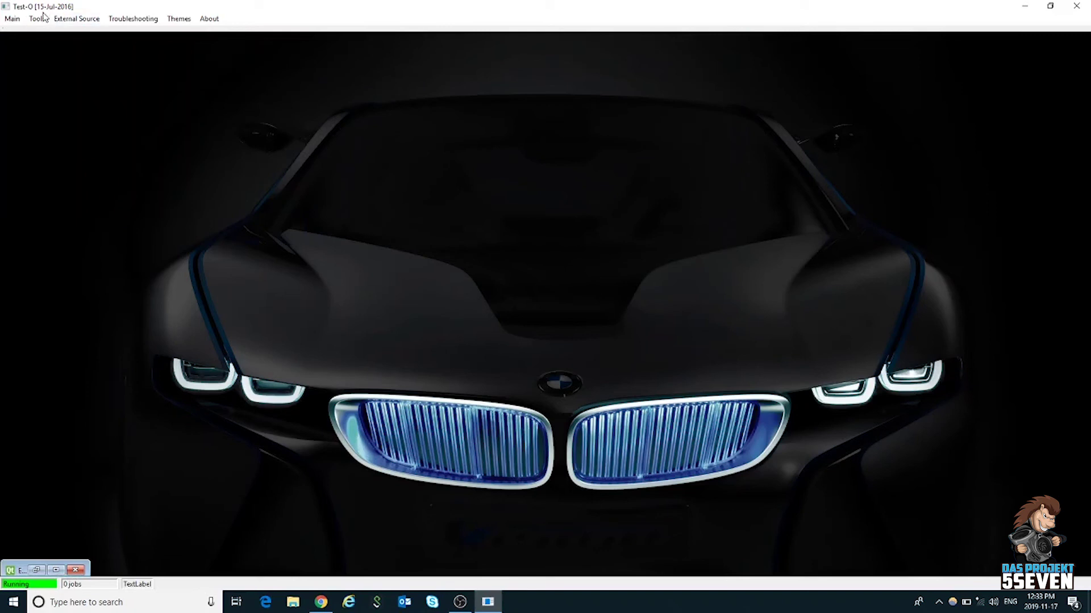
Step: Open the recorded log file 2019-11-17-122817.csv in the PlayBack tool
click(39, 21)
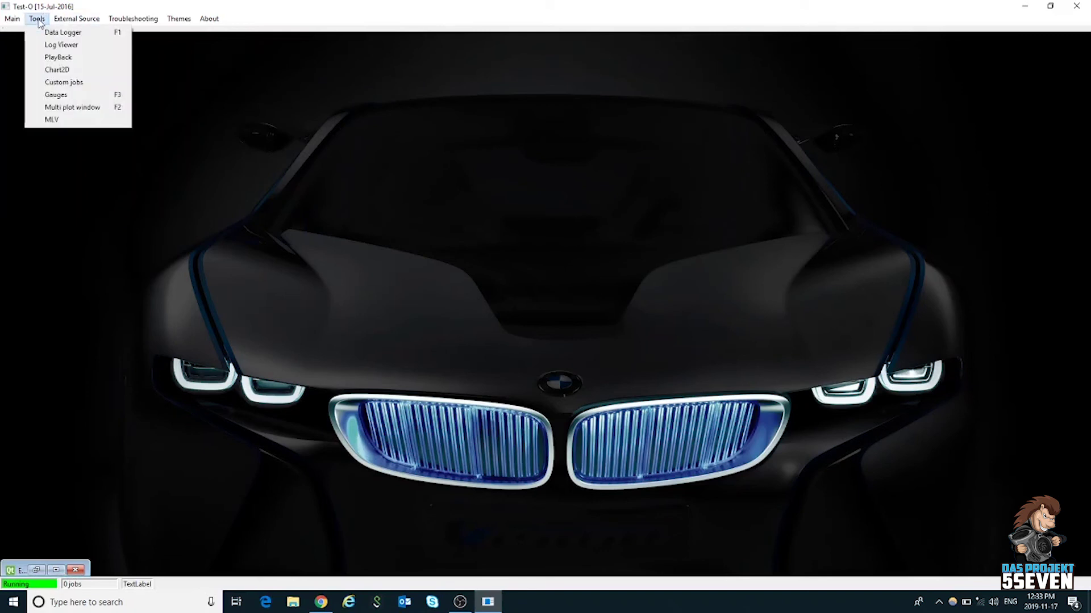
click(71, 60)
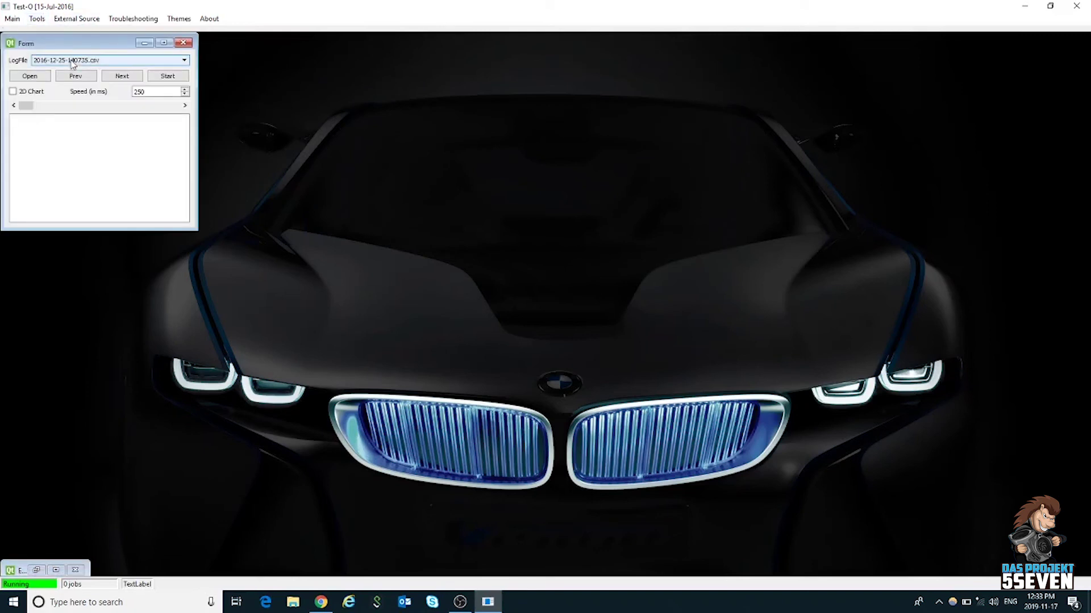
click(184, 61)
drag(184, 81, 184, 129)
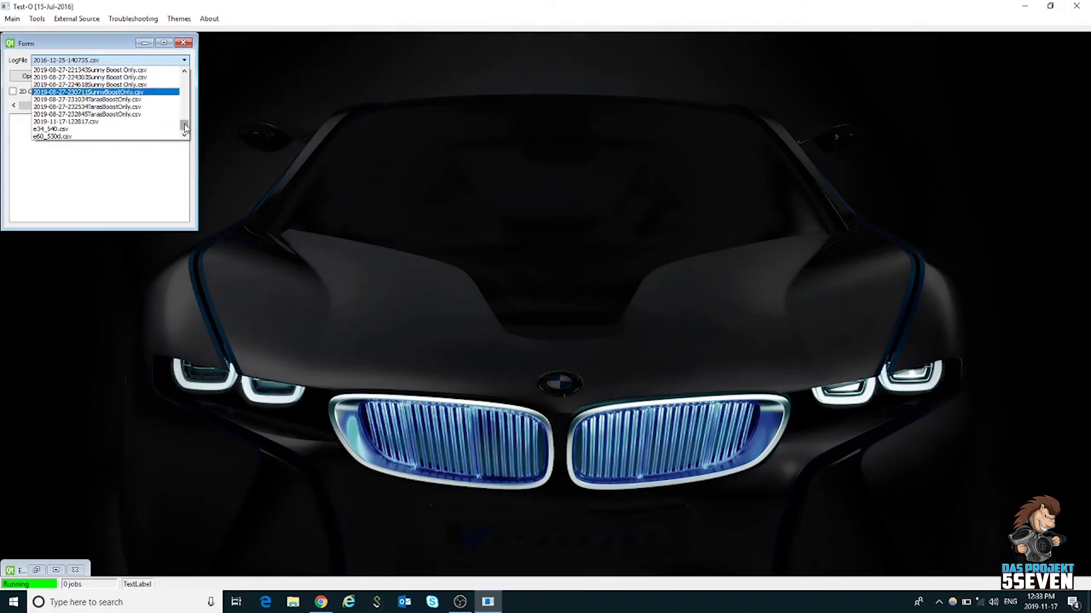
click(90, 123)
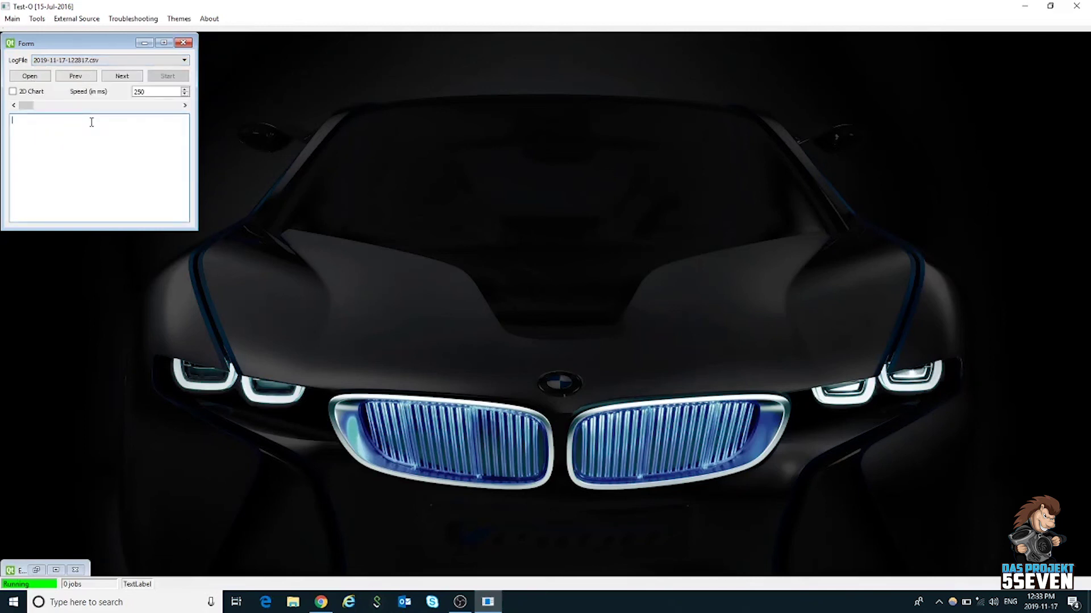
click(35, 77)
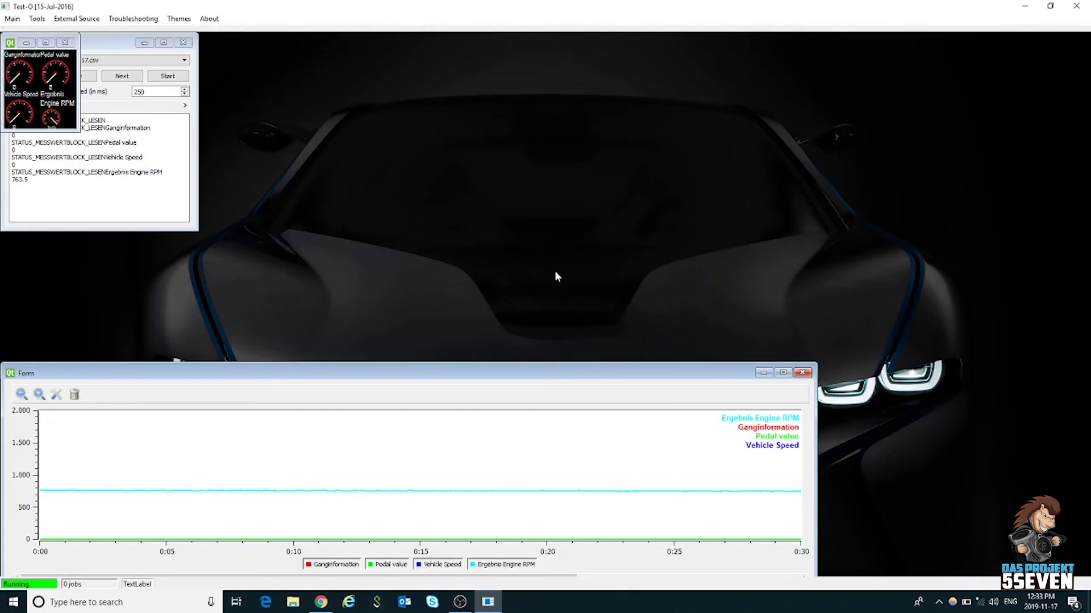
Step: Maximize the playback chart and hide its Ganginformation and Vehicle Speed curves
click(784, 373)
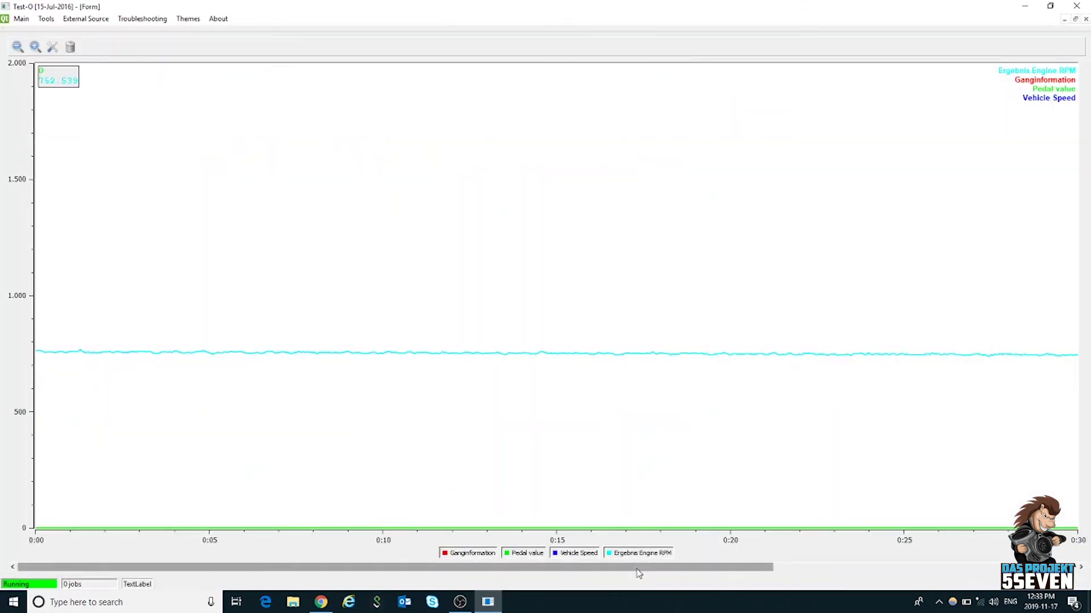
drag(710, 571, 794, 574)
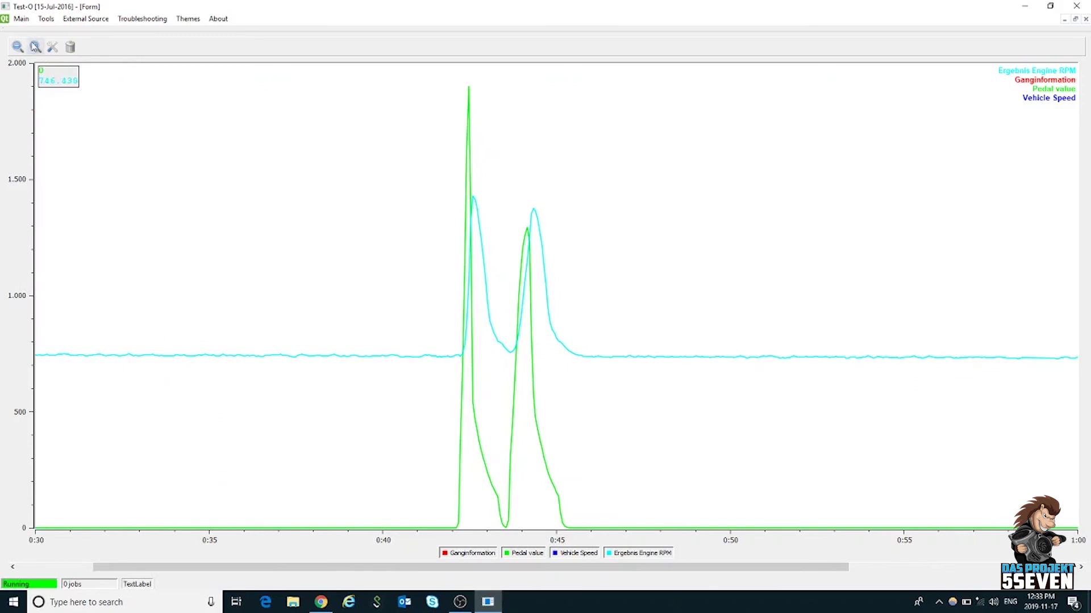
click(472, 553)
click(569, 554)
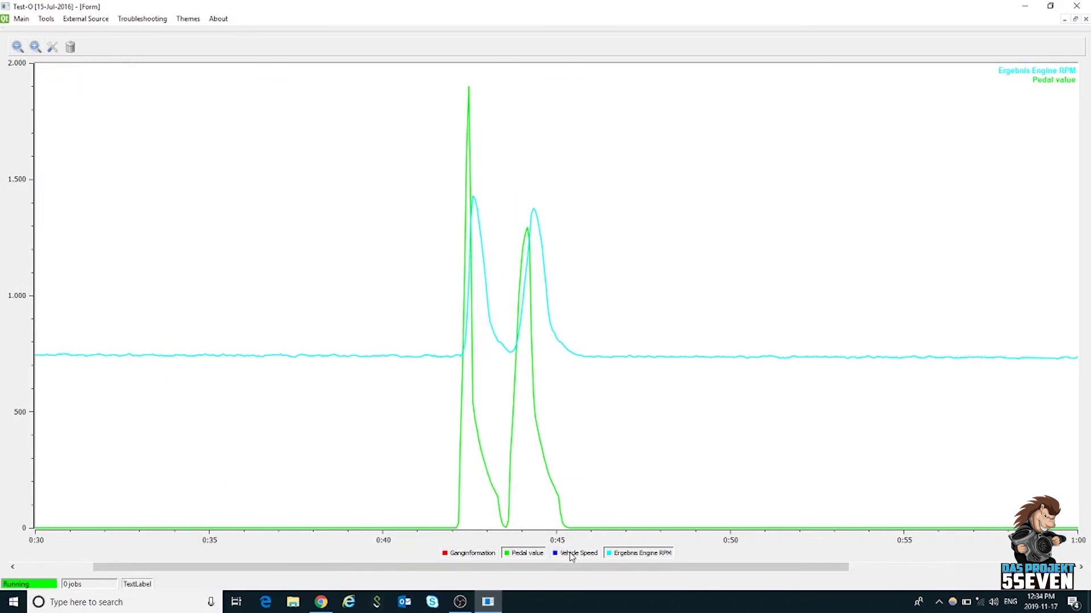
Step: Switch the Ergebnis Engine RPM and Pedal value curves off and back on to view each one separately
click(628, 554)
click(629, 554)
click(629, 555)
click(630, 558)
click(630, 557)
click(538, 559)
click(538, 558)
click(648, 555)
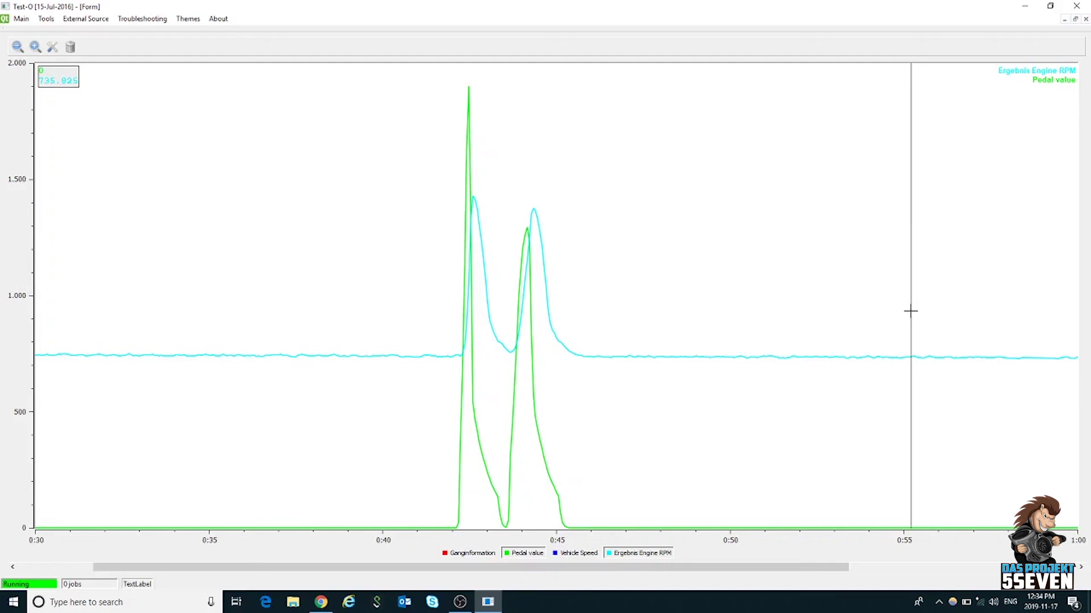
Step: Read the pedal value and engine RPM at points along the two peaks between about 0:42 and 0:46
drag(457, 344, 506, 348)
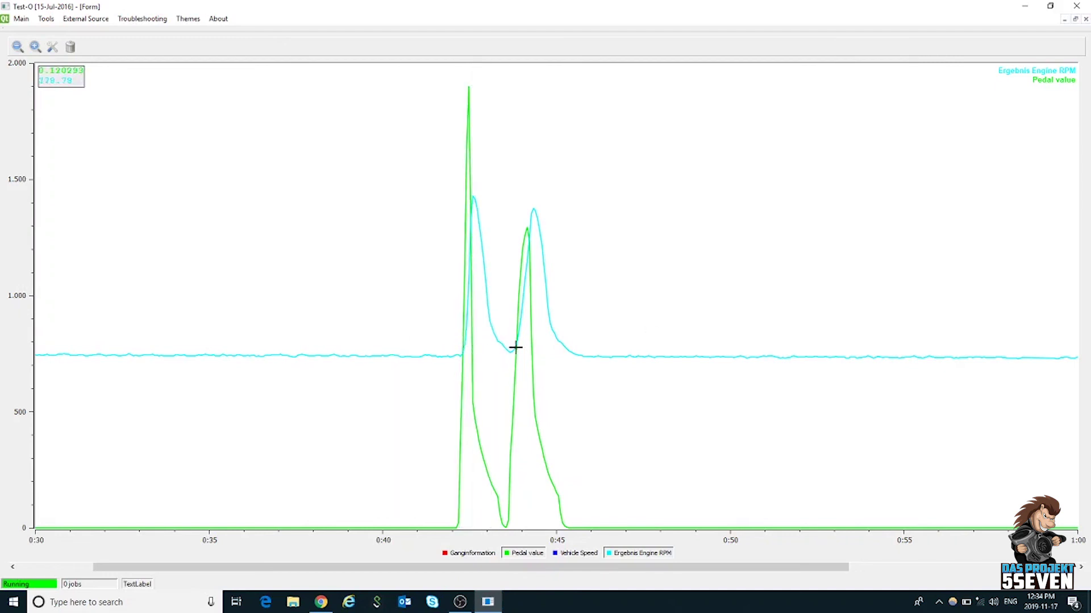
click(468, 306)
click(527, 220)
drag(528, 220, 553, 250)
click(635, 341)
click(529, 284)
click(51, 103)
click(68, 74)
drag(526, 280, 532, 283)
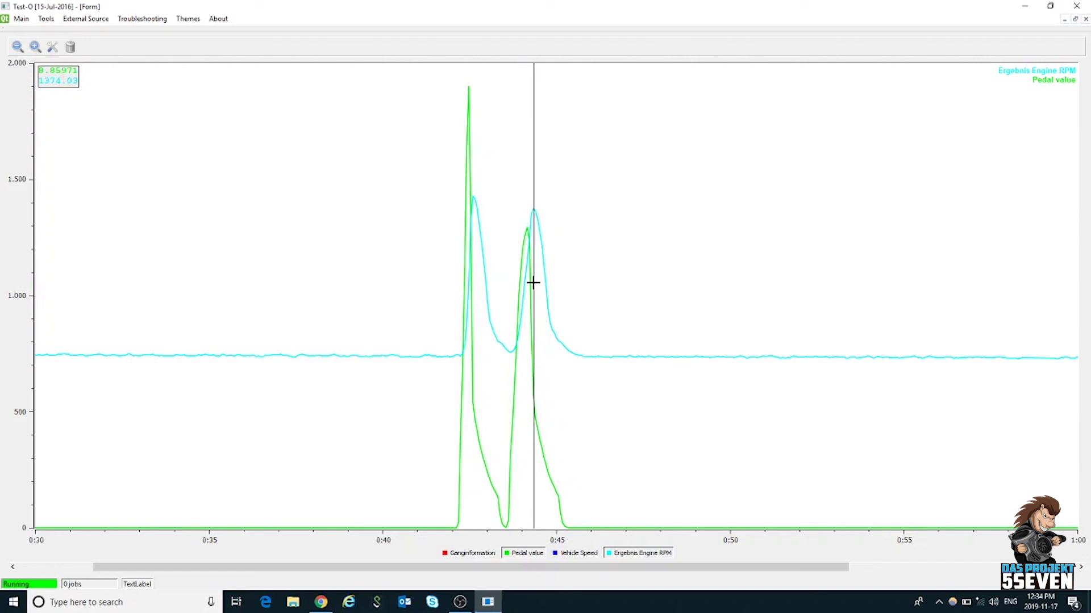